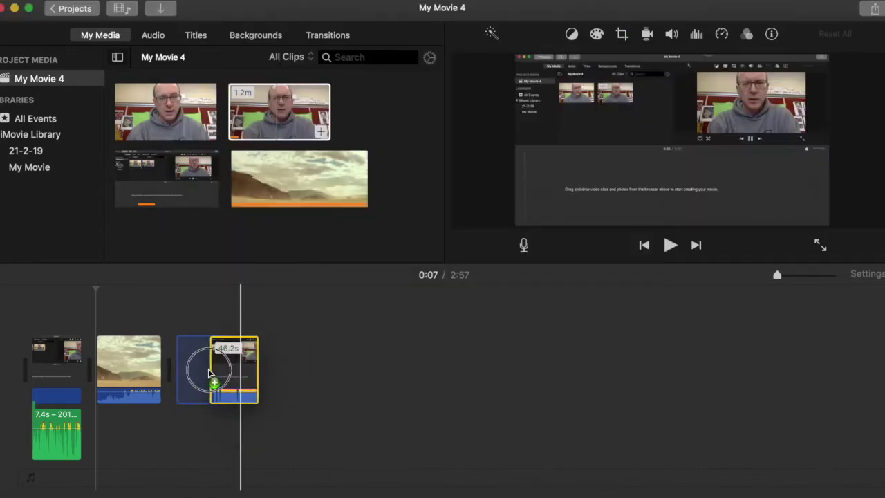
# Delete the 46.2-second screen-recording clip at the end of the timeline
pyautogui.press('Delete')
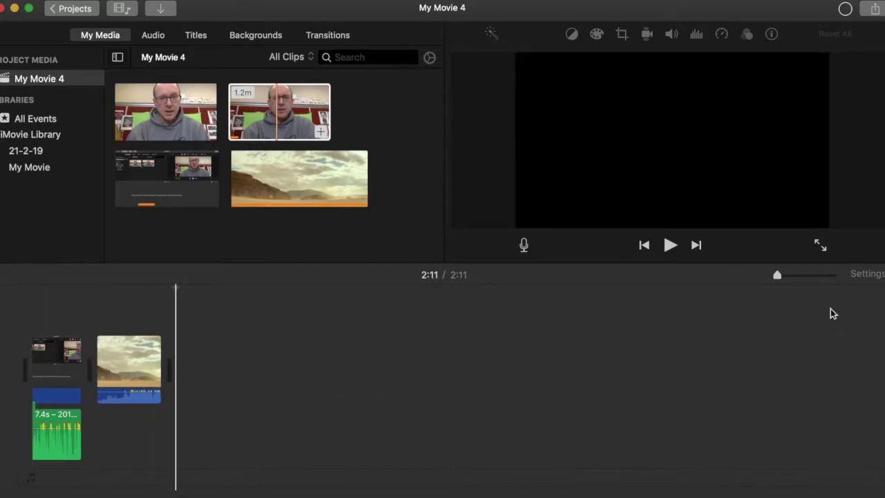
# Split the Star Wars trailer clip at 0:17, where the woman stands in the desert
pyautogui.click(801, 275)
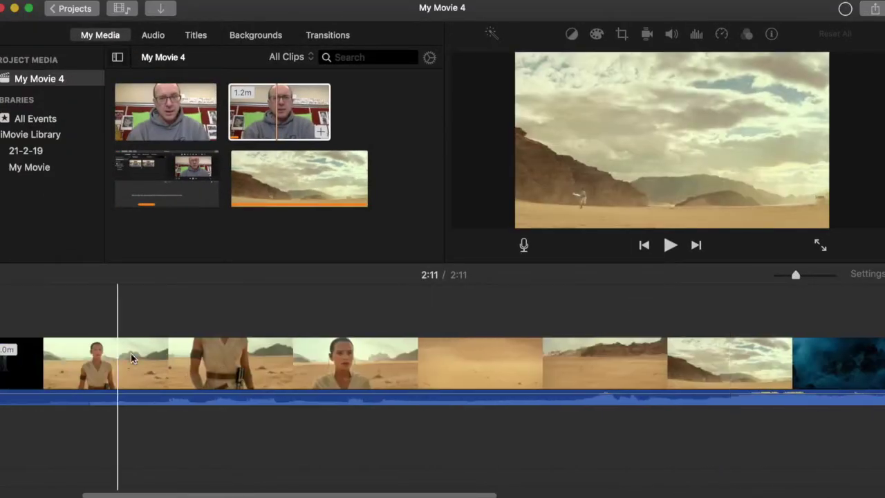
pyautogui.hscroll(-5, 116, 365)
pyautogui.moveTo(795, 275)
pyautogui.mouseDown()
pyautogui.moveTo(826, 275)
pyautogui.moveTo(812, 278)
pyautogui.mouseUp()
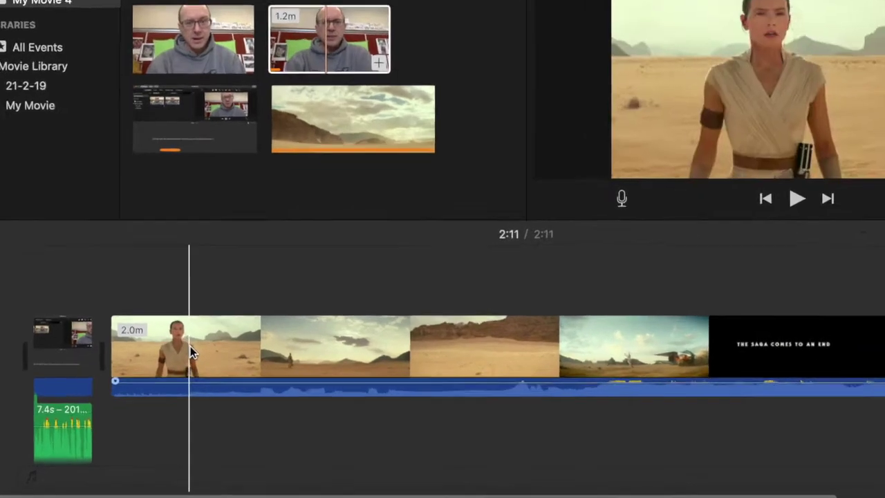
pyautogui.click(189, 349)
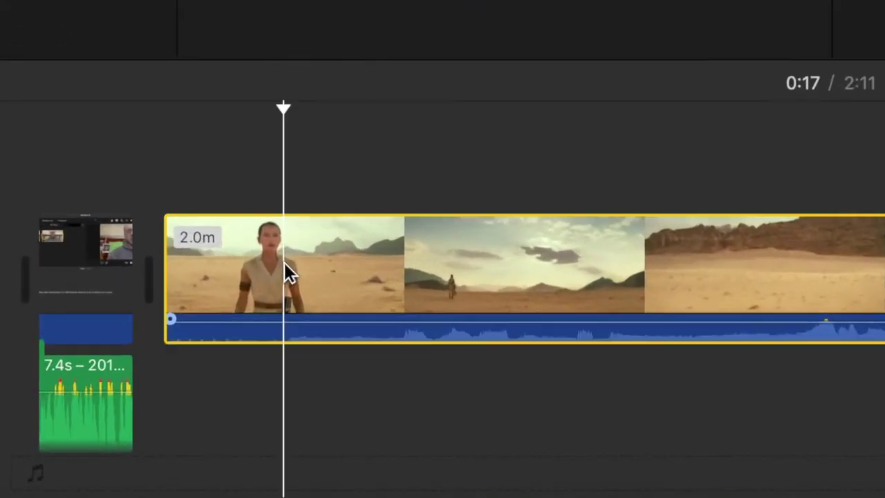
pyautogui.rightClick(286, 264)
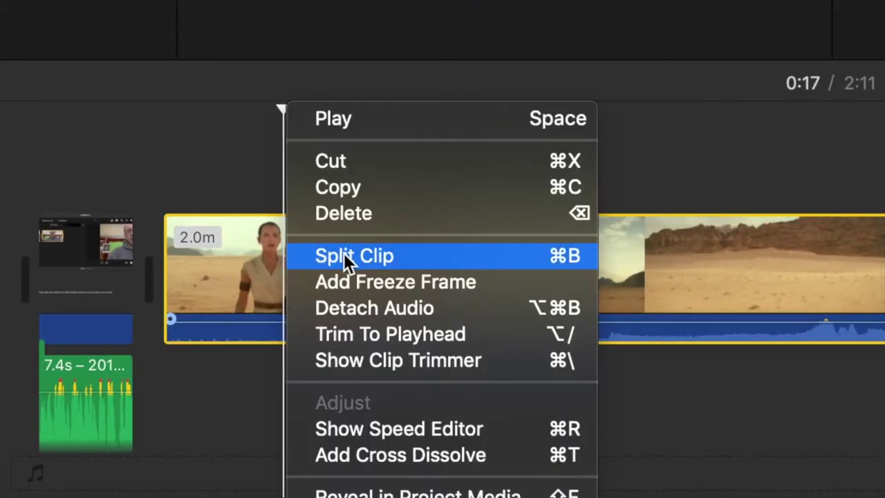
pyautogui.click(369, 255)
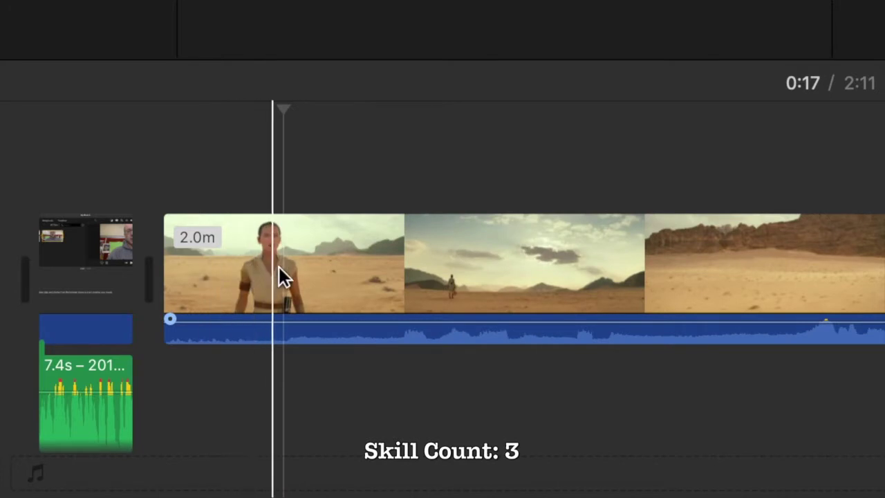
# Split the trailer clip at 0:17 and delete the 9.8-second black opening part
pyautogui.click(284, 243)
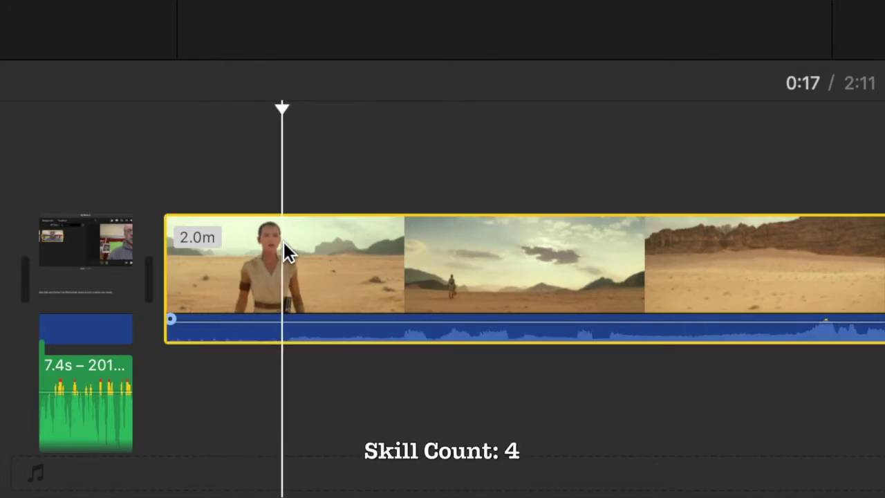
pyautogui.press('super+b')
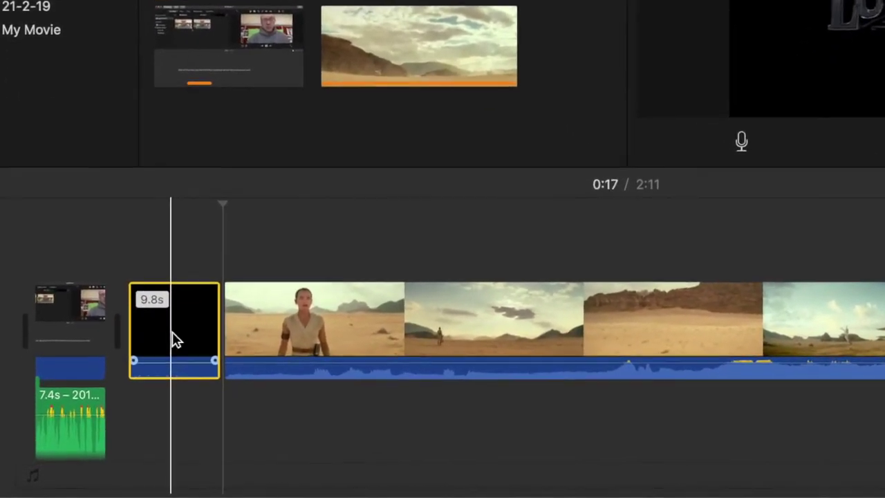
pyautogui.press('Delete')
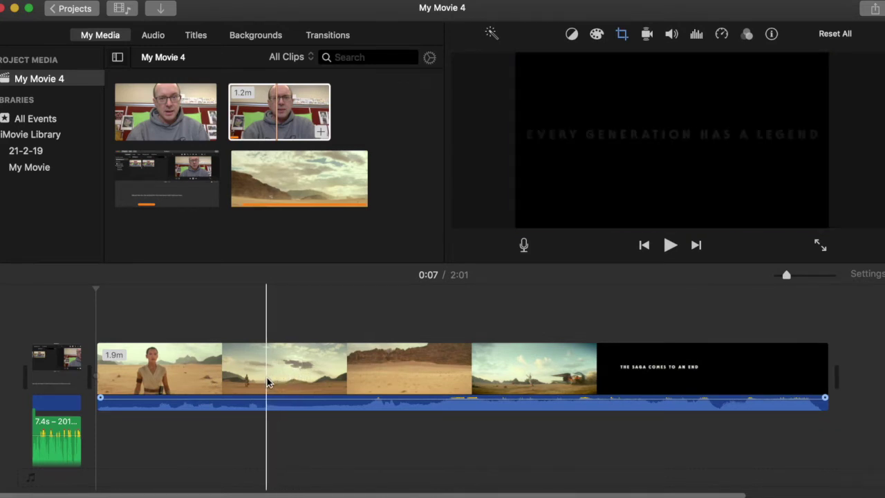
# Split the trailer clip at 0:33 and 0:40, and delete the 6.3-second segment between the cuts
pyautogui.click(267, 375)
pyautogui.rightClick(266, 377)
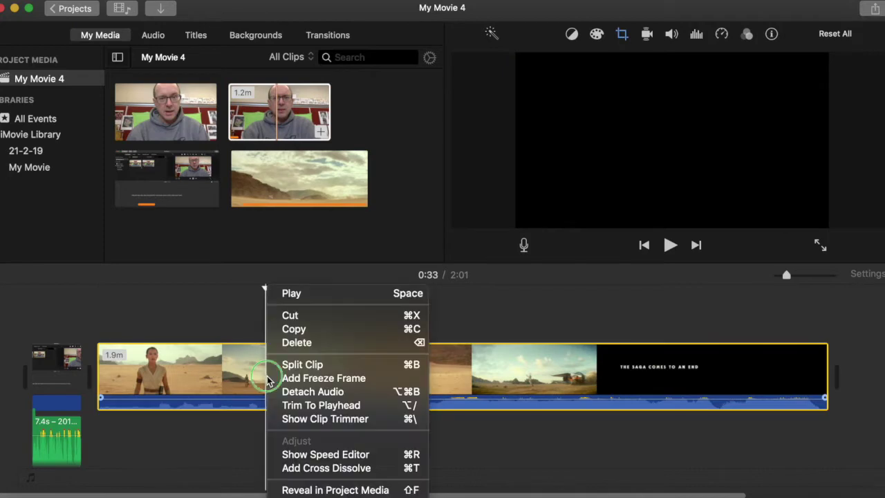
pyautogui.click(301, 365)
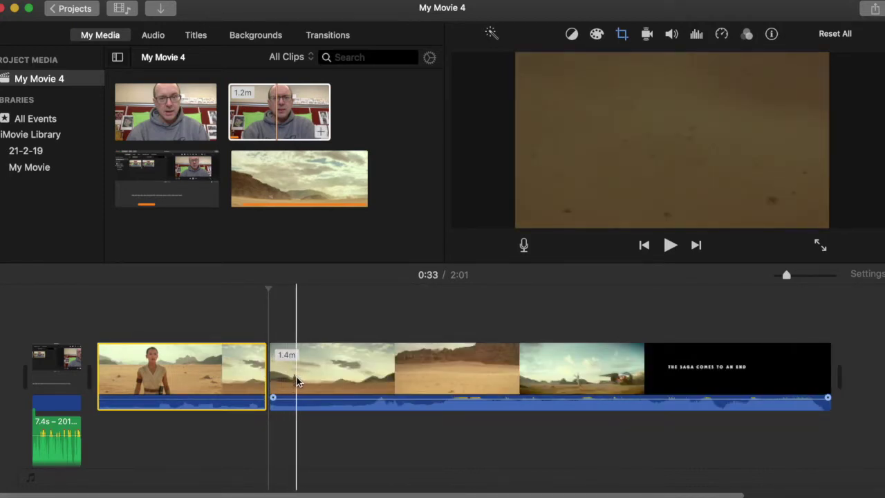
pyautogui.click(309, 379)
pyautogui.rightClick(310, 378)
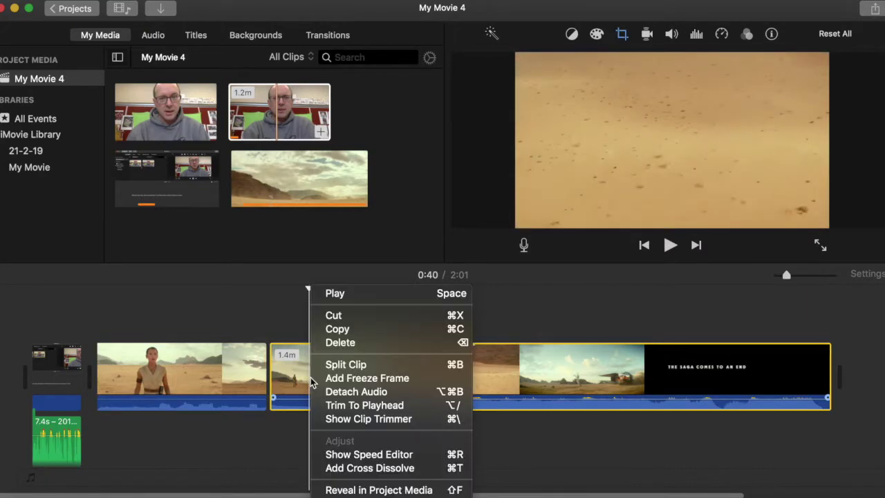
pyautogui.click(337, 366)
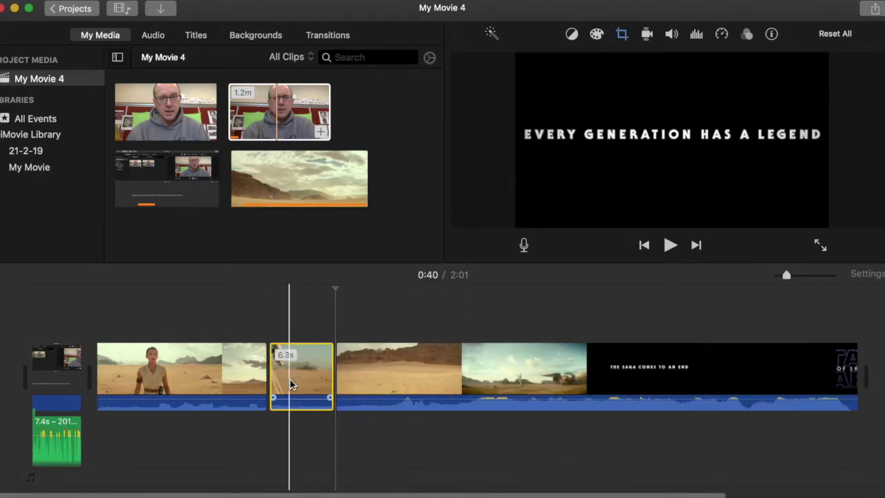
pyautogui.press('Delete')
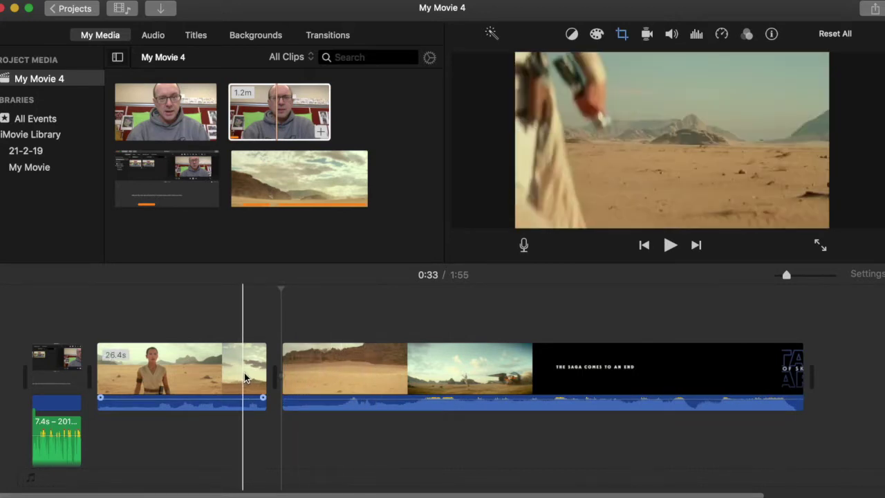
# Play back the movie from the new cut at 0:33 to review it, and stop playback
pyautogui.press('XF86AudioRaiseVolume')
pyautogui.press('space')
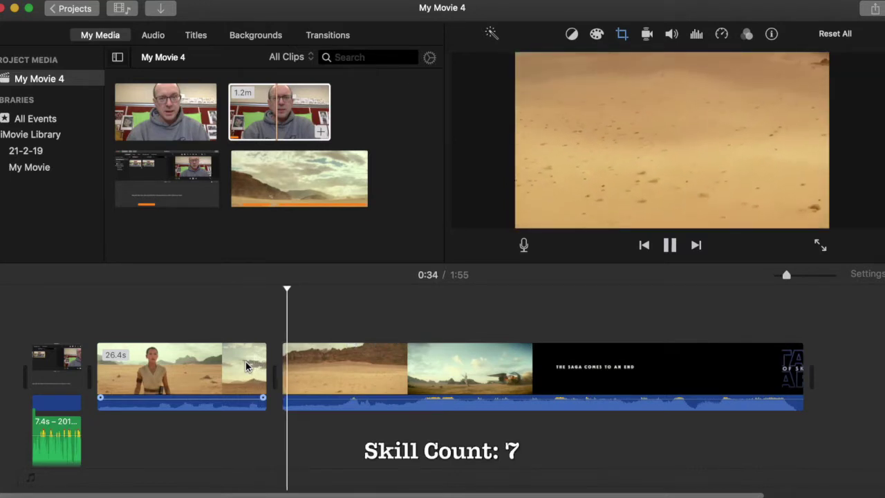
pyautogui.press('space')
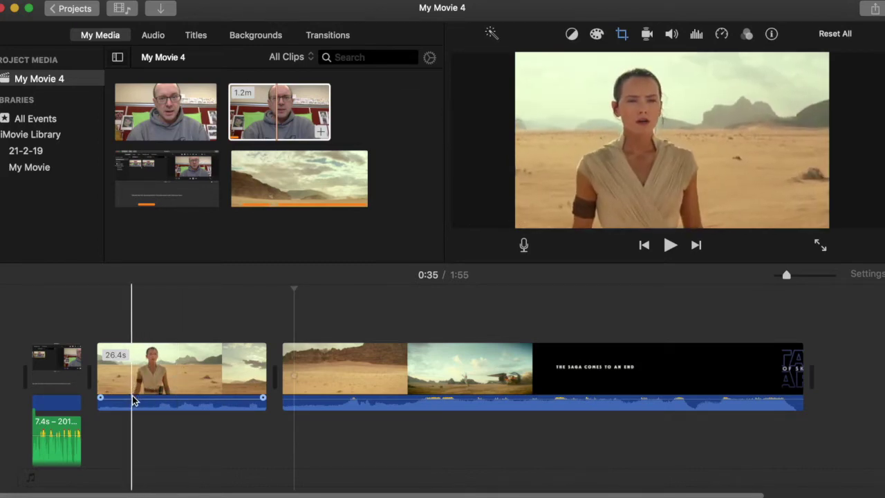
# Adjust the volume level of the 26.4-second trailer clip, and detach its audio
pyautogui.moveTo(131, 400); pyautogui.dragTo(141, 396)
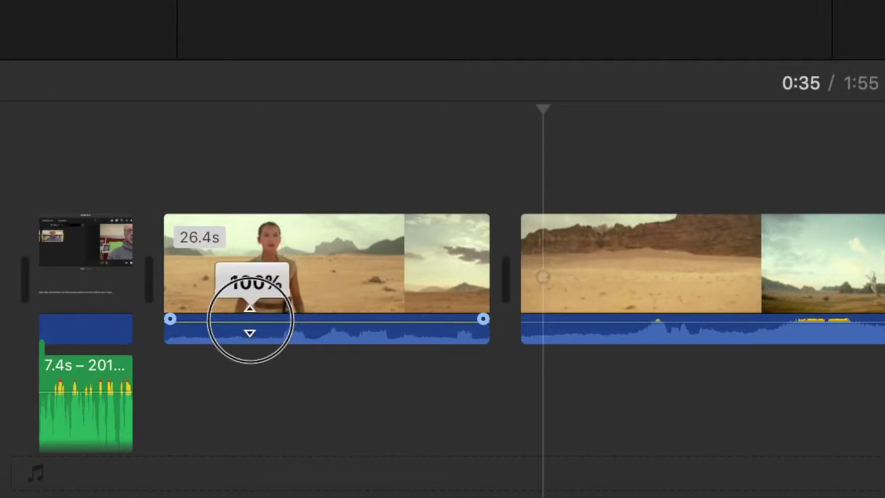
pyautogui.moveTo(250, 316); pyautogui.dragTo(219, 342)
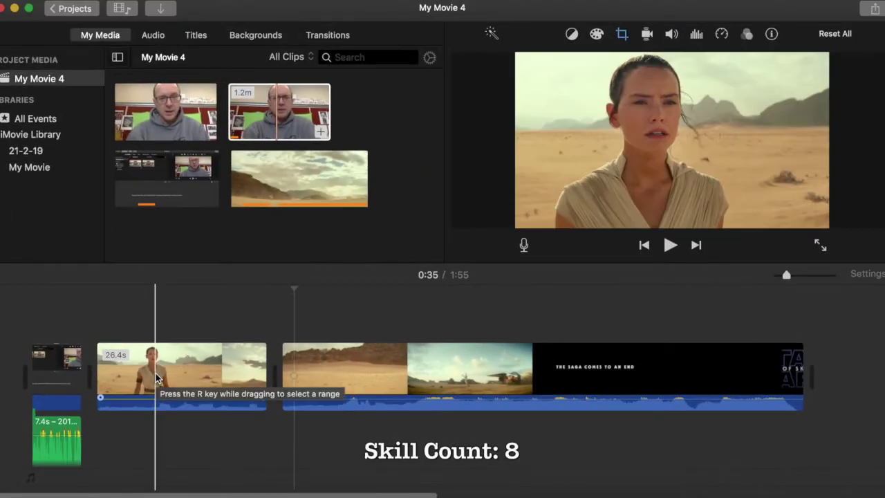
pyautogui.rightClick(152, 376)
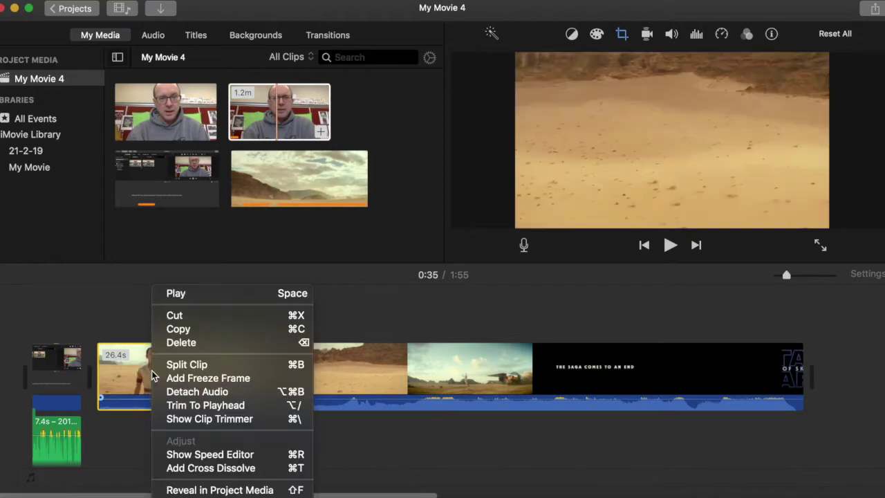
pyautogui.click(188, 393)
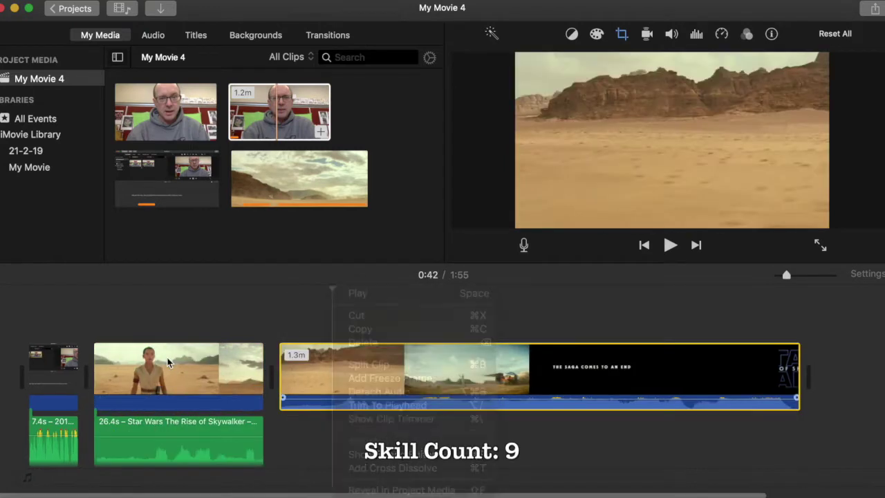
# Show the speed editor on the 26.4-second trailer clip and slow the clip down considerably
pyautogui.rightClick(192, 359)
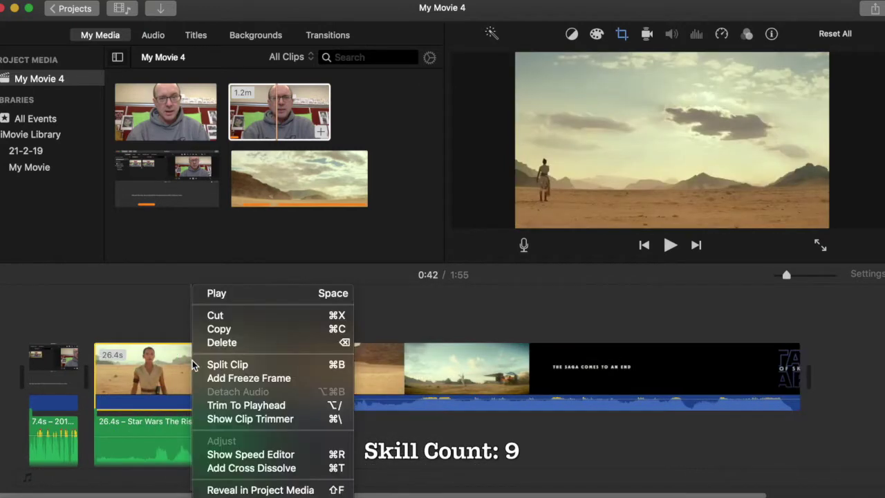
pyautogui.click(256, 454)
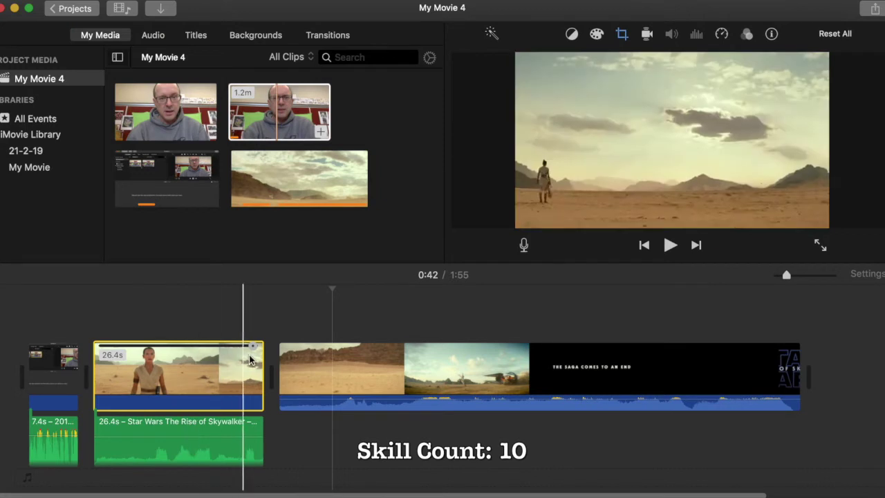
pyautogui.moveTo(257, 349); pyautogui.dragTo(589, 346)
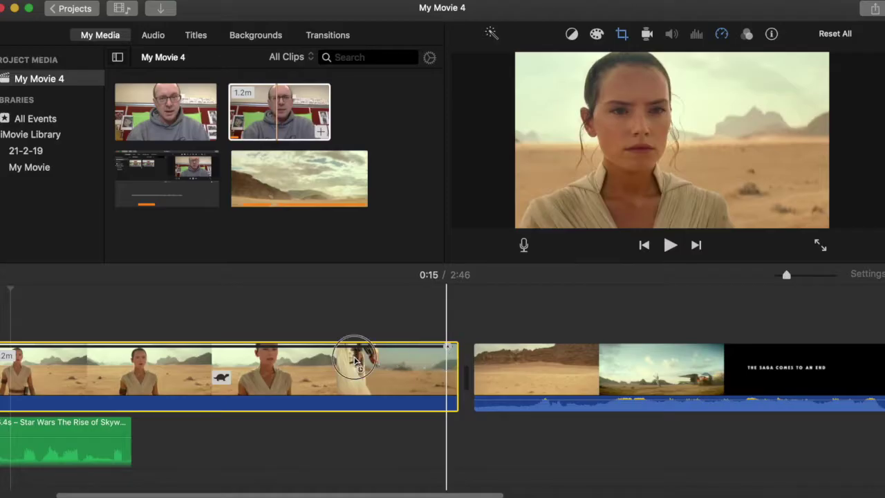
# Shorten the slowed trailer clip to 29.6 seconds with its speed control, and speed it up beyond normal speed
pyautogui.moveTo(352, 355); pyautogui.dragTo(141, 392)
pyautogui.hscroll(-3, 141, 392)
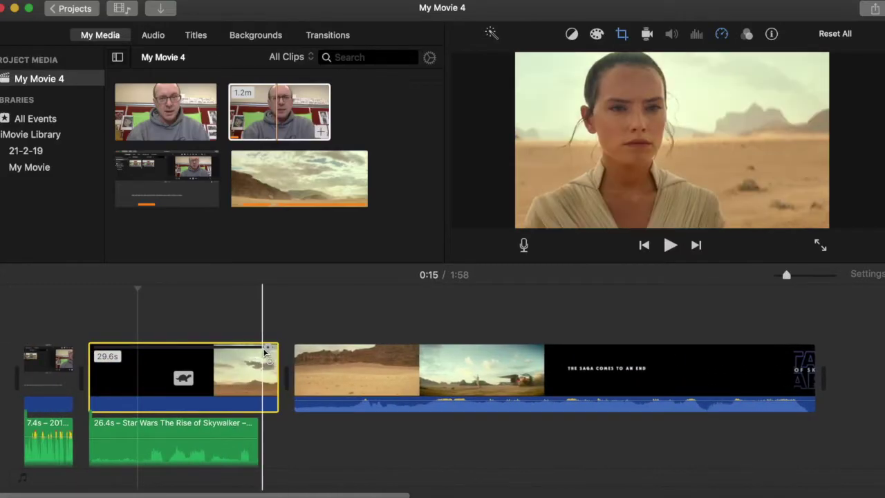
pyautogui.moveTo(258, 351); pyautogui.dragTo(135, 364)
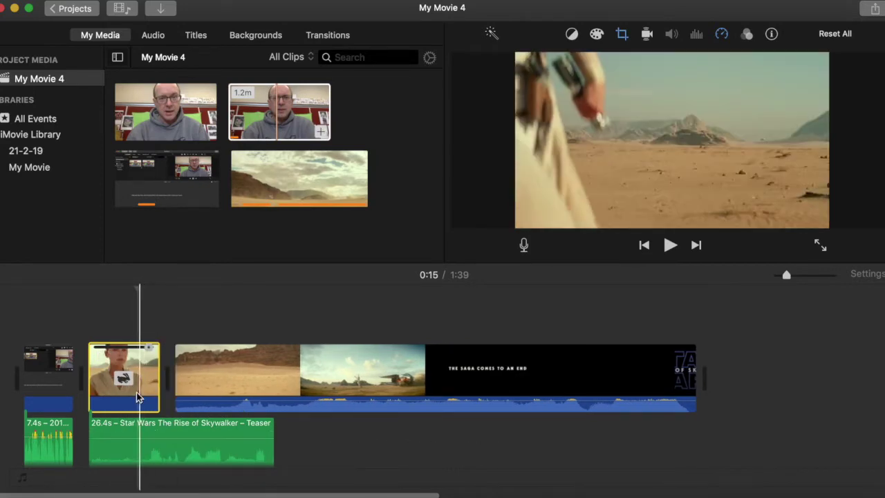
# Undo the speed changes and the audio detachment on the first trailer clip
pyautogui.press('super+z')
pyautogui.press('super+z')
pyautogui.press('super+z')
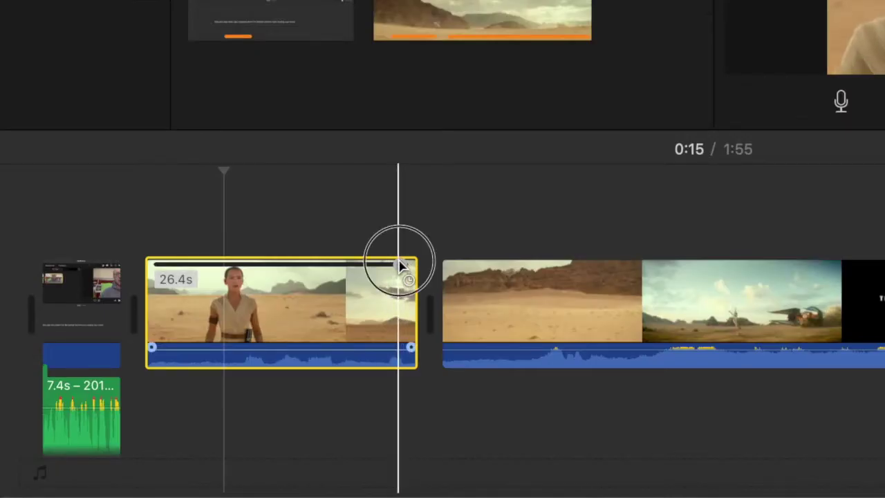
# Speed the first trailer clip up to about 259% and turn on Preserve Pitch in its speed settings
pyautogui.moveTo(402, 264); pyautogui.dragTo(233, 278)
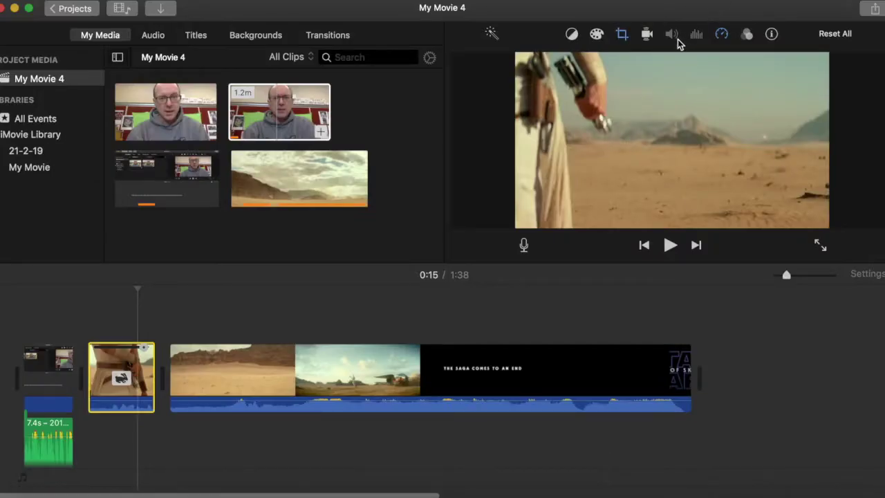
pyautogui.click(722, 37)
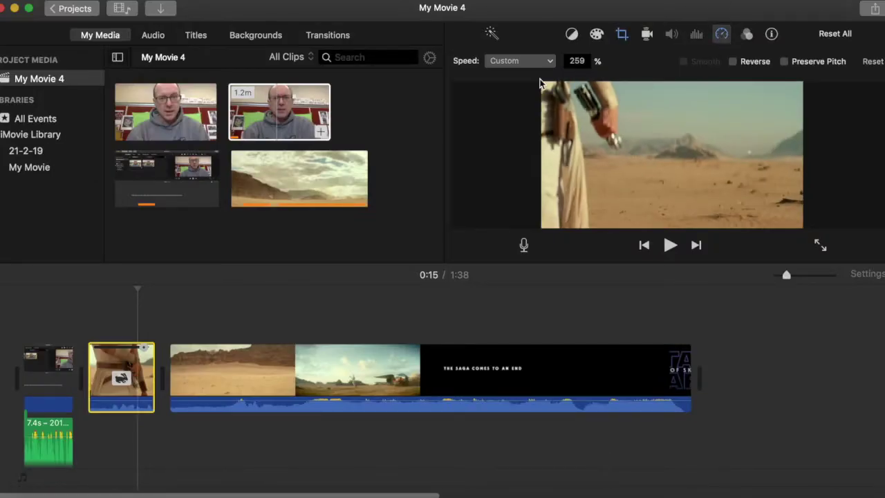
pyautogui.click(723, 38)
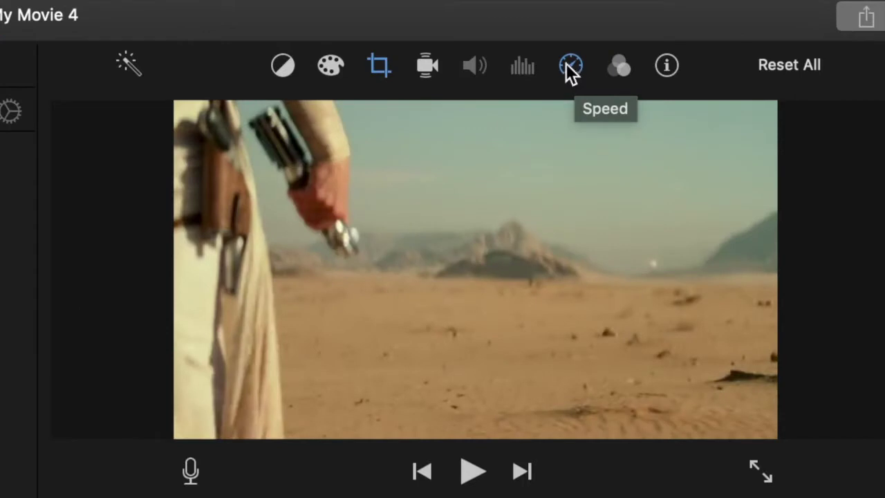
pyautogui.click(571, 67)
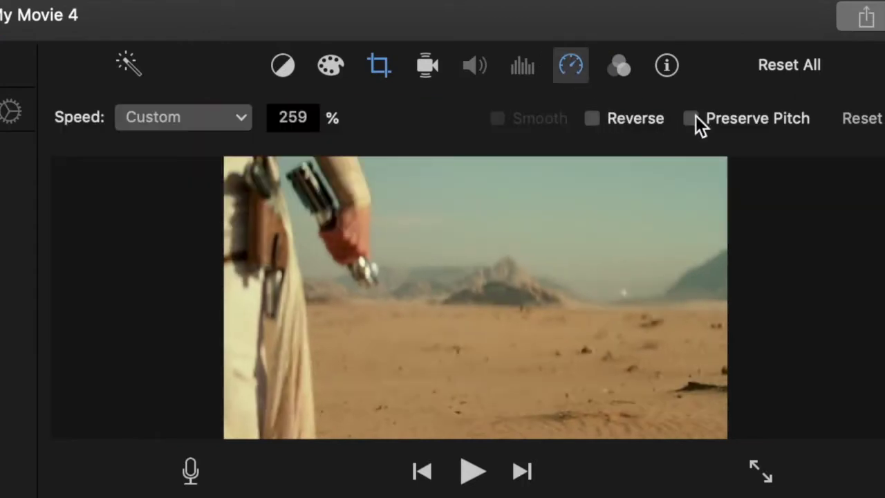
pyautogui.click(693, 121)
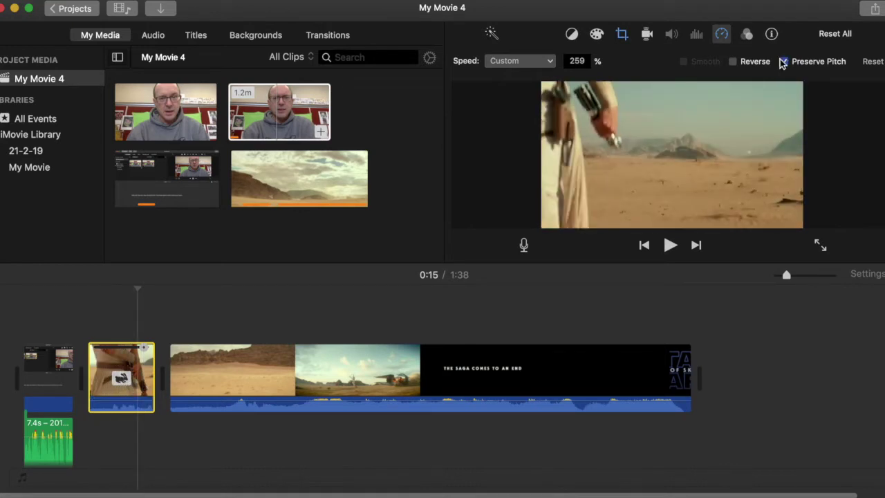
# Reduce the first trailer clip's custom speed to about 233% by lengthening it in the timeline
pyautogui.click(534, 60)
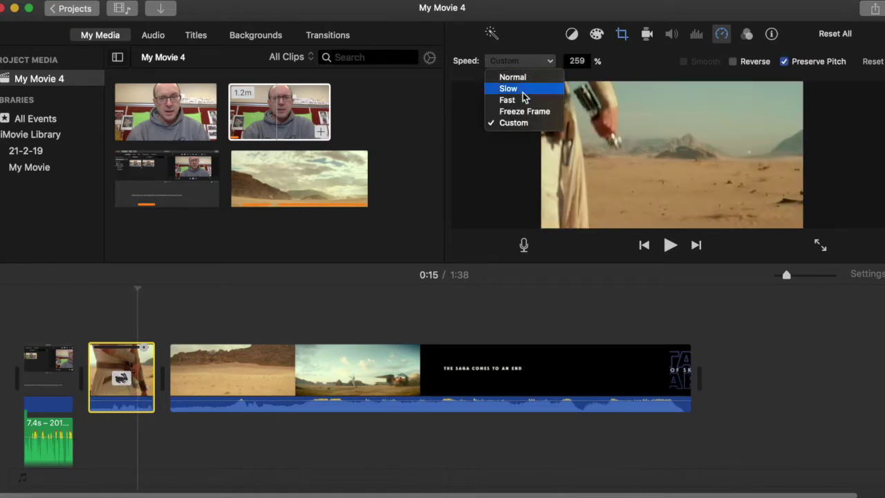
pyautogui.click(531, 65)
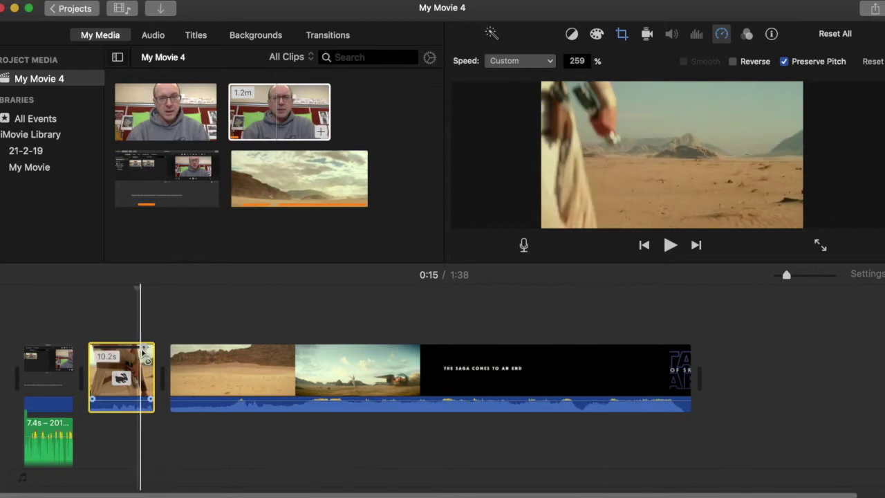
pyautogui.moveTo(152, 348)
pyautogui.mouseDown()
pyautogui.moveTo(144, 351)
pyautogui.moveTo(159, 350)
pyautogui.mouseUp()
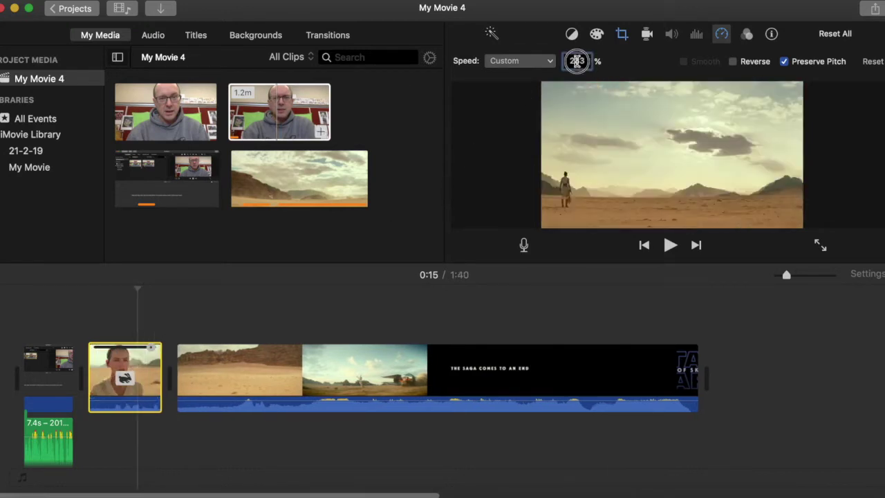
# Try the Slow 10% preset on the first trailer clip, and set its speed to Fast at 4x
pyautogui.click(549, 64)
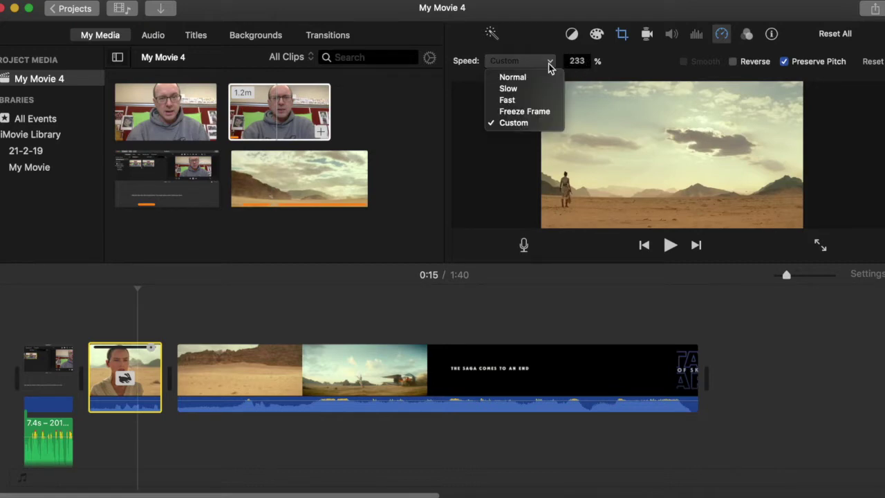
pyautogui.click(509, 89)
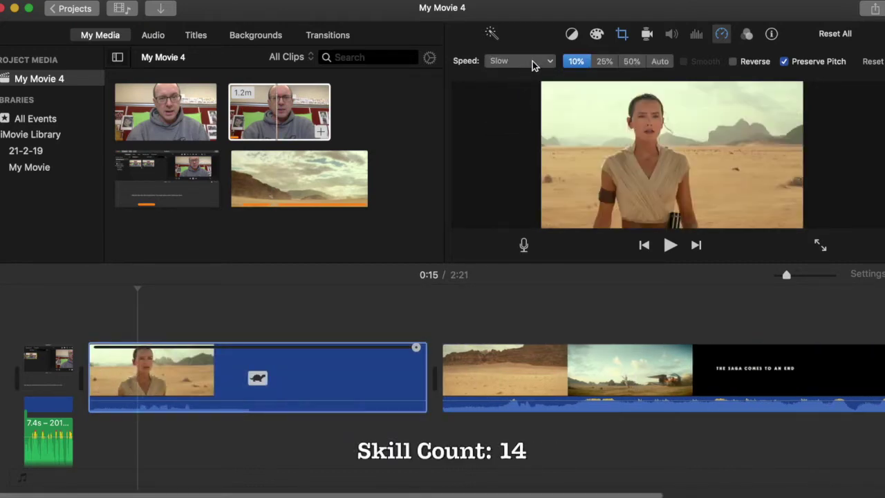
pyautogui.click(533, 60)
pyautogui.click(526, 73)
pyautogui.click(467, 138)
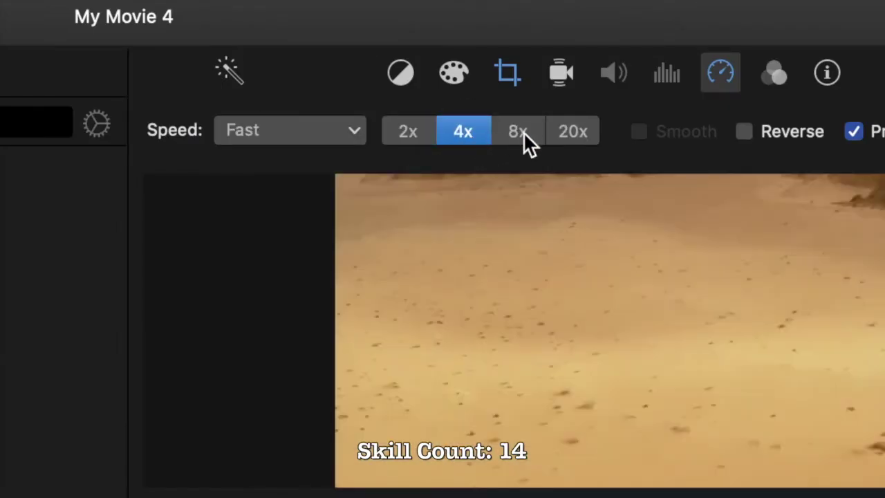
pyautogui.click(523, 137)
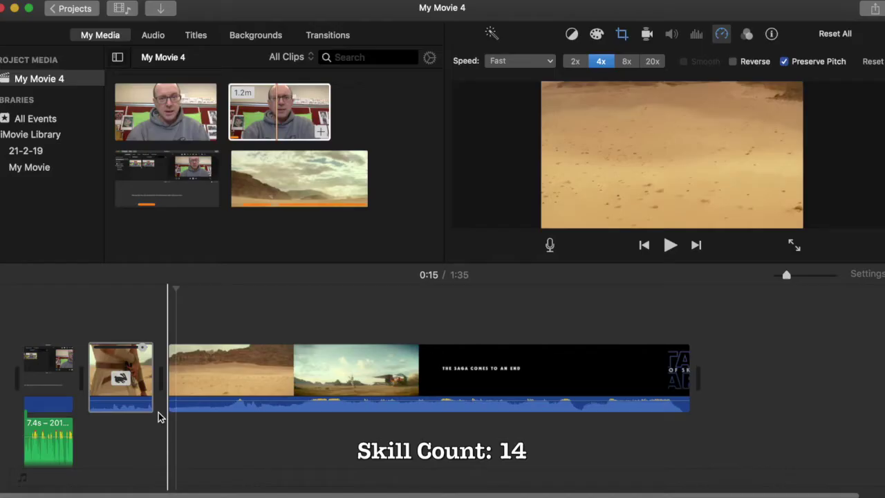
# Darken the first trailer clip with color correction by lowering its black, shadow and contrast levels
pyautogui.click(138, 415)
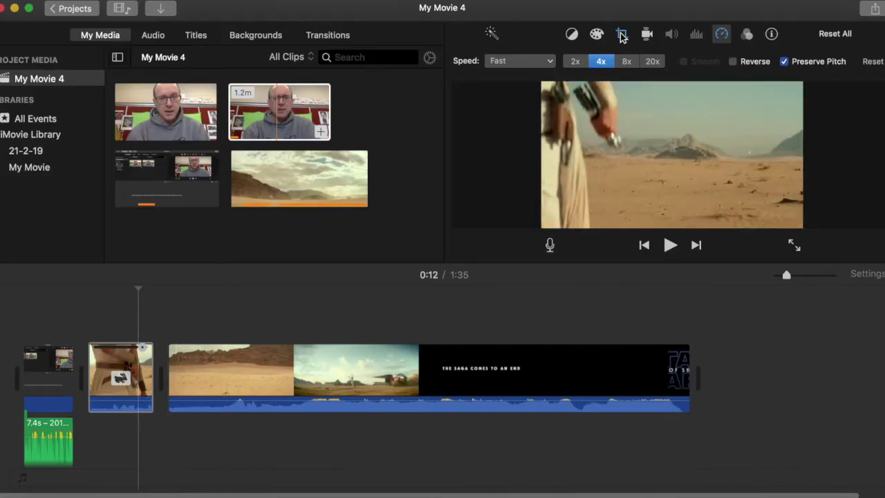
pyautogui.click(598, 36)
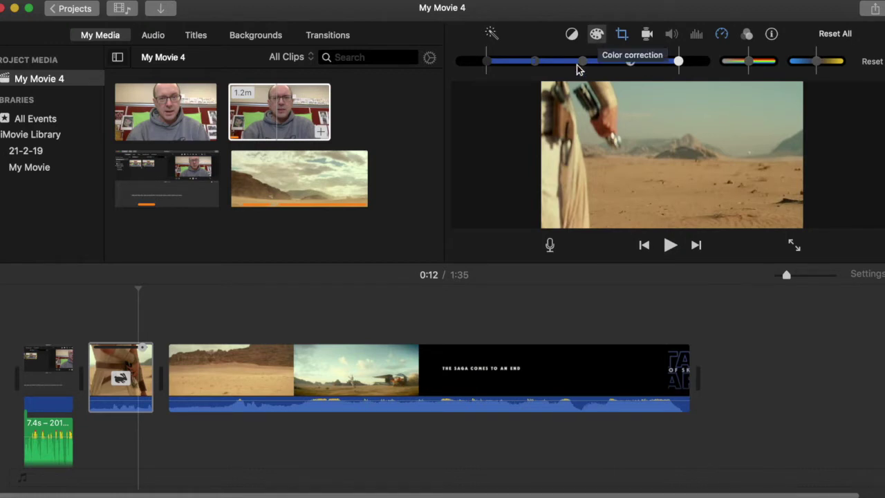
pyautogui.click(101, 374)
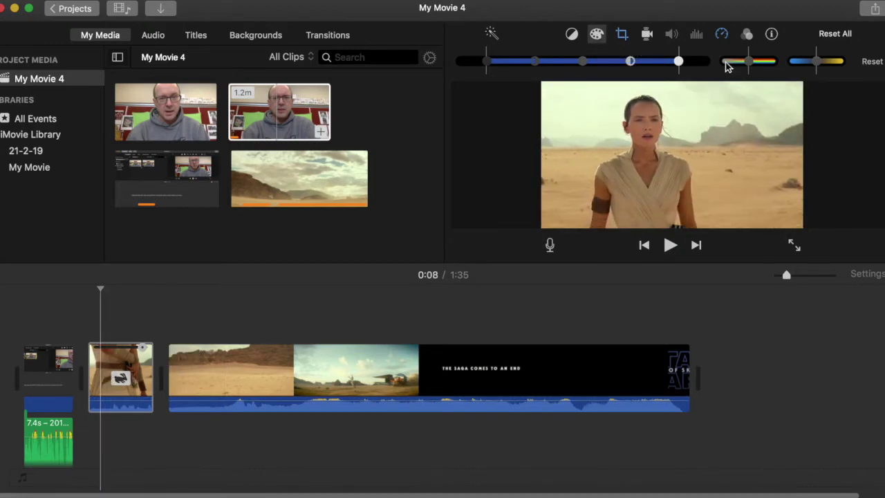
pyautogui.moveTo(645, 62); pyautogui.dragTo(515, 62)
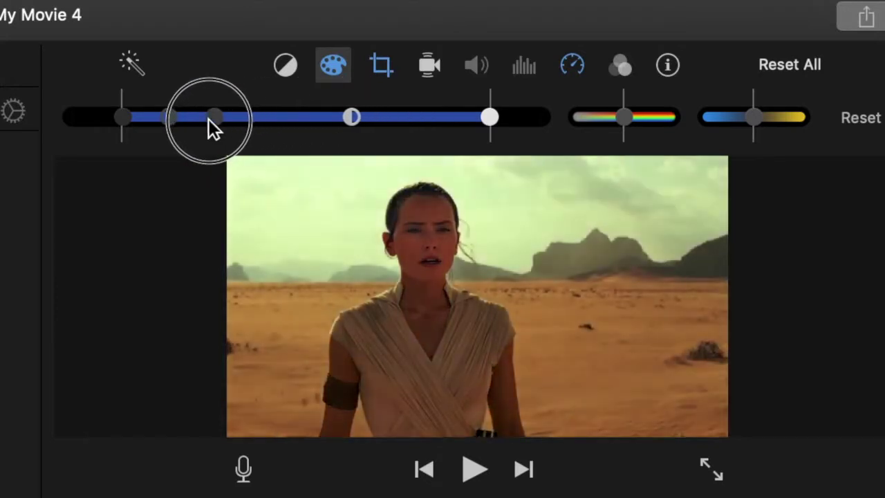
pyautogui.moveTo(179, 118); pyautogui.dragTo(43, 118)
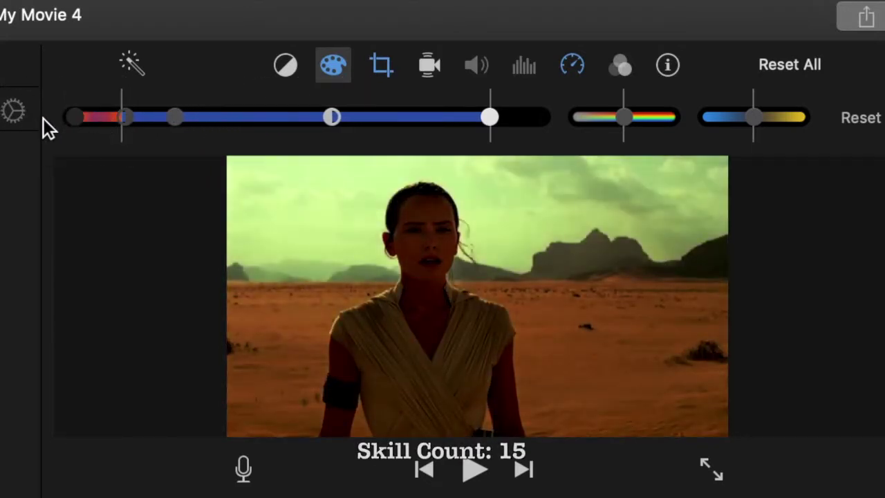
pyautogui.moveTo(200, 117); pyautogui.dragTo(206, 122)
# Lower the first trailer clip's color saturation and shift its color temperature toward cool blue
pyautogui.moveTo(626, 117); pyautogui.dragTo(517, 122)
pyautogui.moveTo(753, 115); pyautogui.dragTo(708, 119)
pyautogui.moveTo(782, 121); pyautogui.dragTo(700, 127)
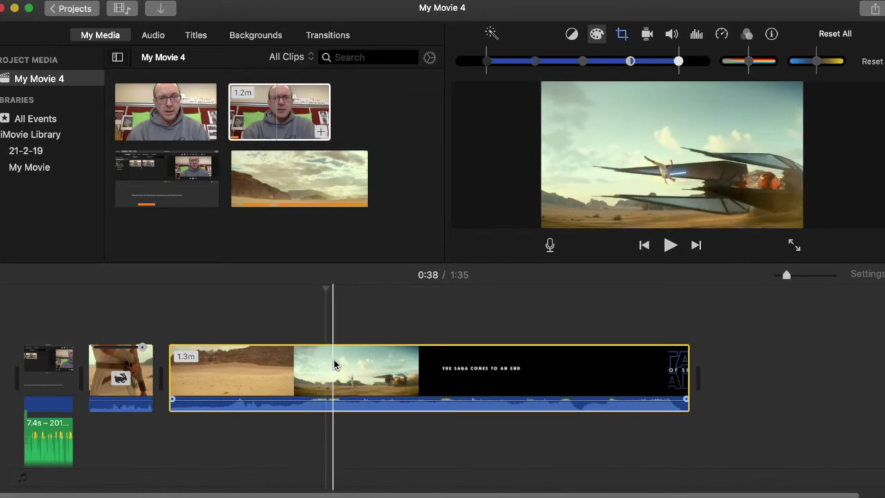
# Isolate the shot of the figure leaping over the ship by splitting the long trailer clip at 0:38 and at the shot's end
pyautogui.rightClick(319, 377)
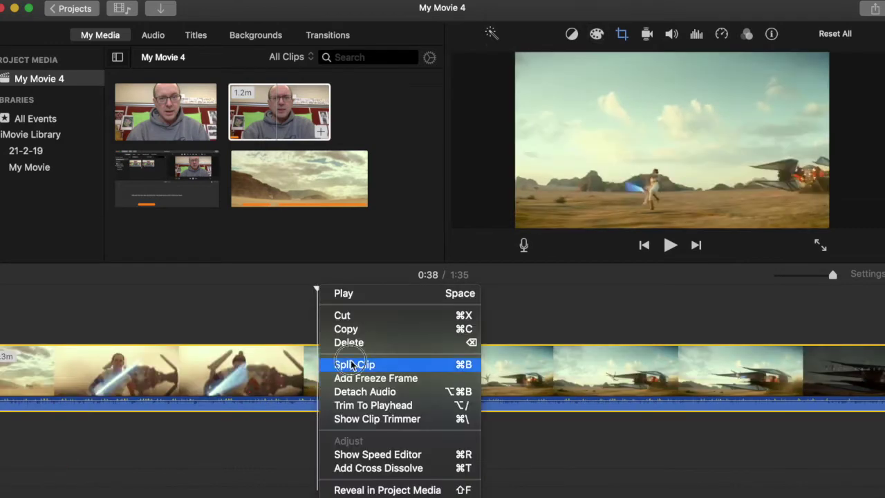
pyautogui.click(351, 363)
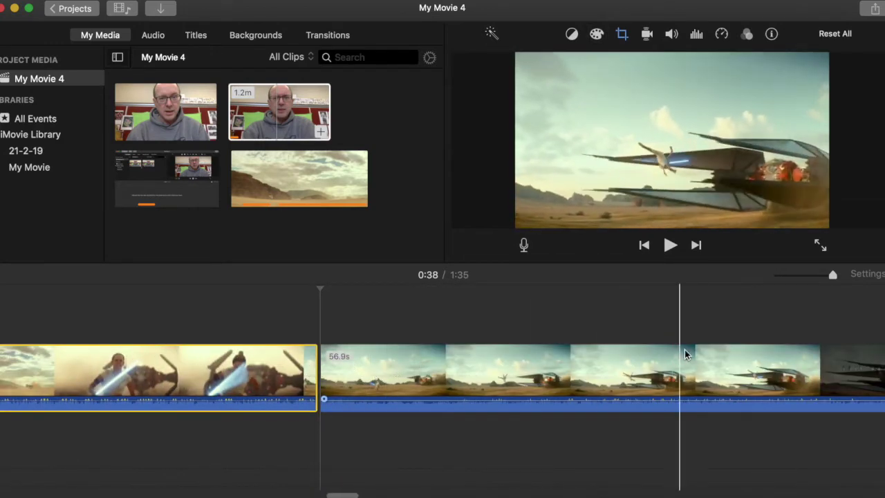
pyautogui.rightClick(858, 361)
pyautogui.click(780, 366)
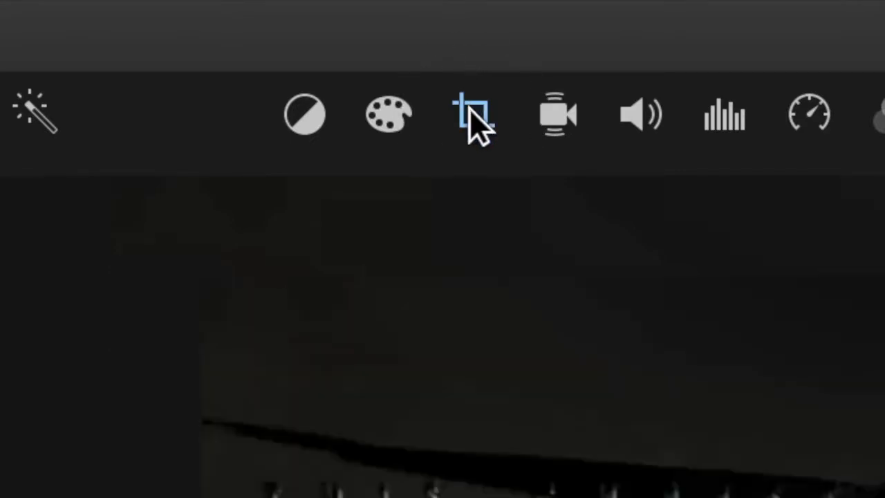
# Crop the isolated leap shot to fill, framing the leaping figure and ship tightly, and play back the result
pyautogui.click(617, 39)
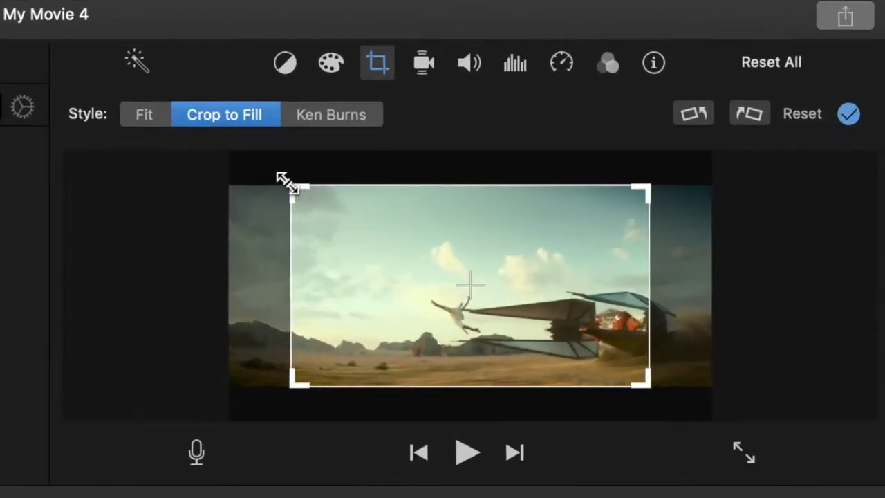
pyautogui.click(574, 108)
pyautogui.moveTo(289, 184); pyautogui.dragTo(471, 290)
pyautogui.click(849, 115)
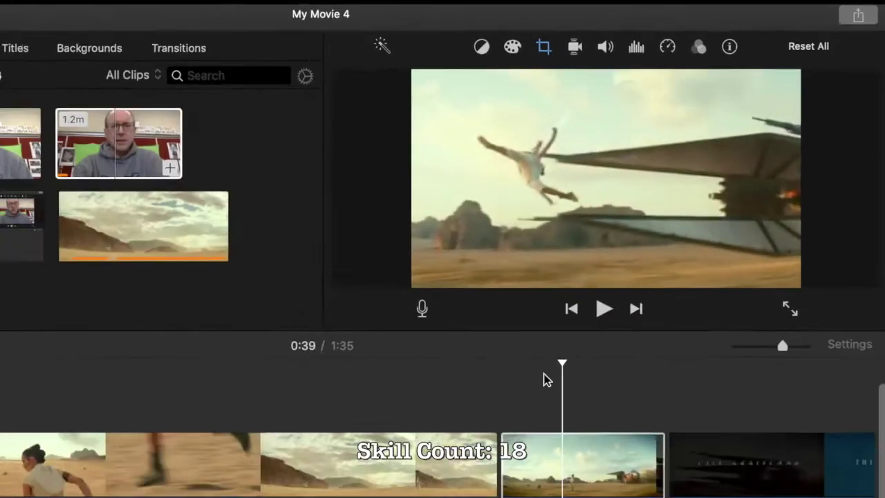
pyautogui.press('space')
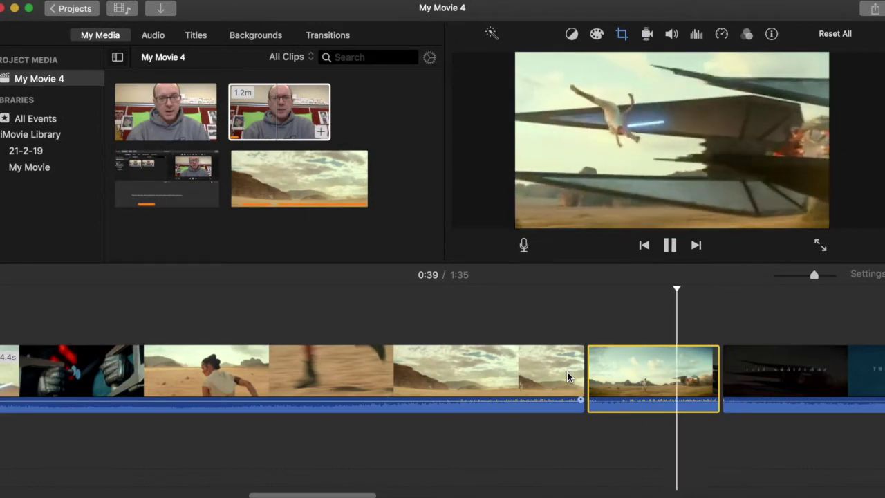
pyautogui.press('space')
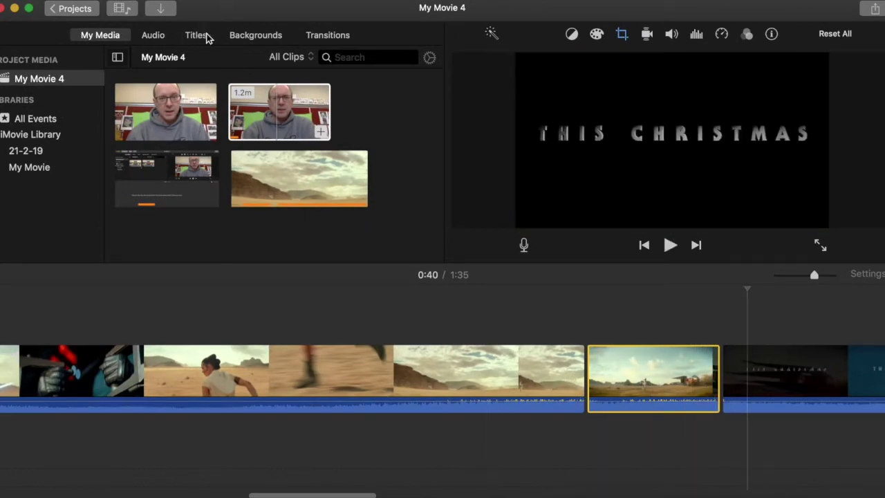
# Add a Cross Dissolve between the leap shot and the "This Christmas" title clip, and shorten its duration to less than one second
pyautogui.click(317, 37)
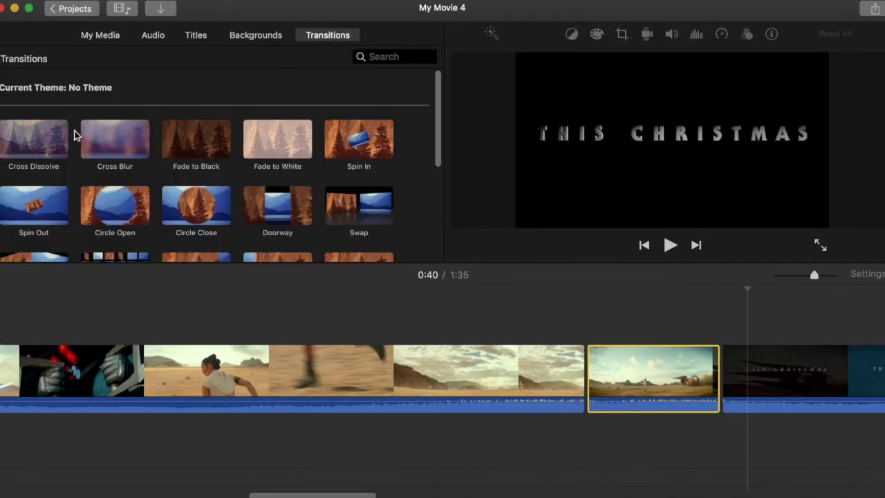
pyautogui.scroll(-5, 115, 215)
pyautogui.scroll(5, 115, 214)
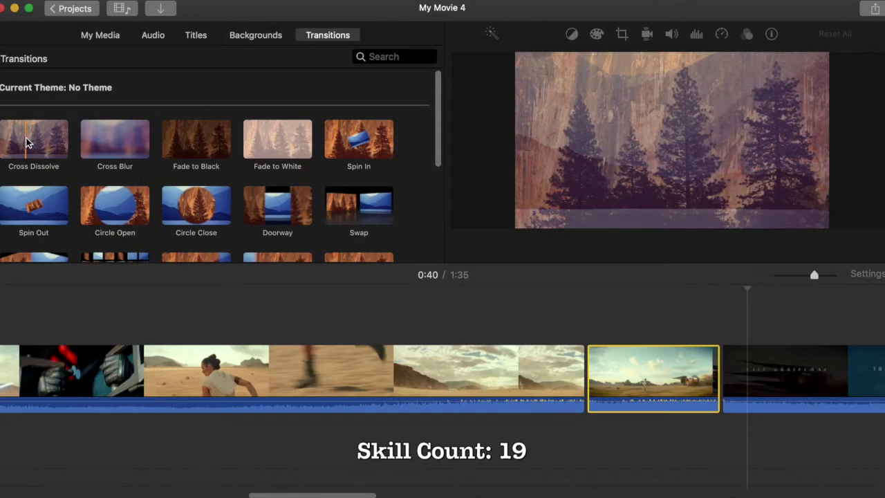
pyautogui.moveTo(27, 142); pyautogui.dragTo(739, 334)
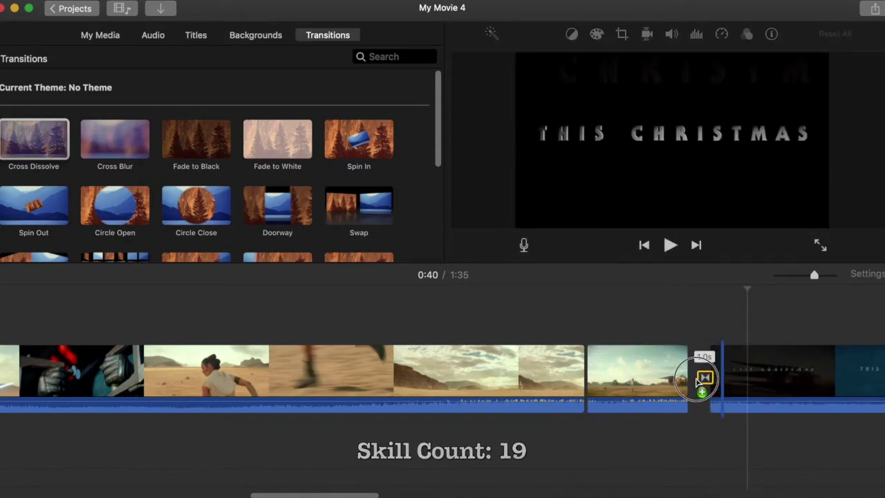
pyautogui.moveTo(699, 380); pyautogui.dragTo(697, 381)
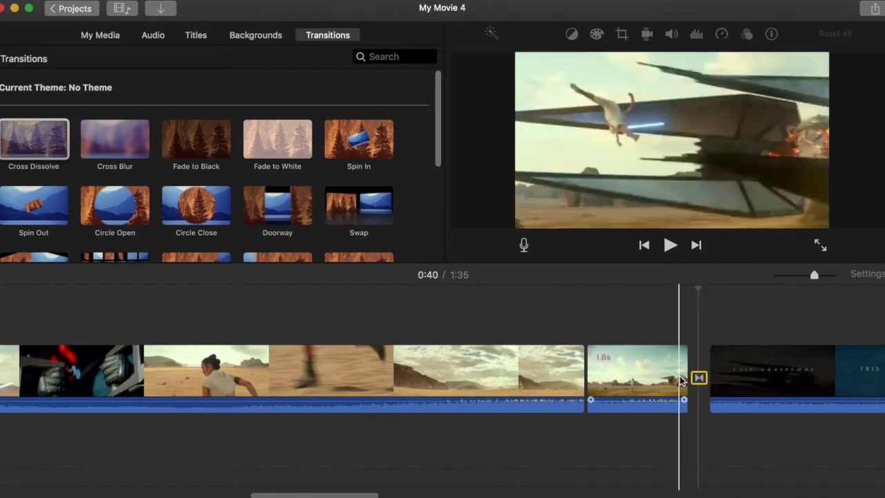
pyautogui.doubleClick(699, 379)
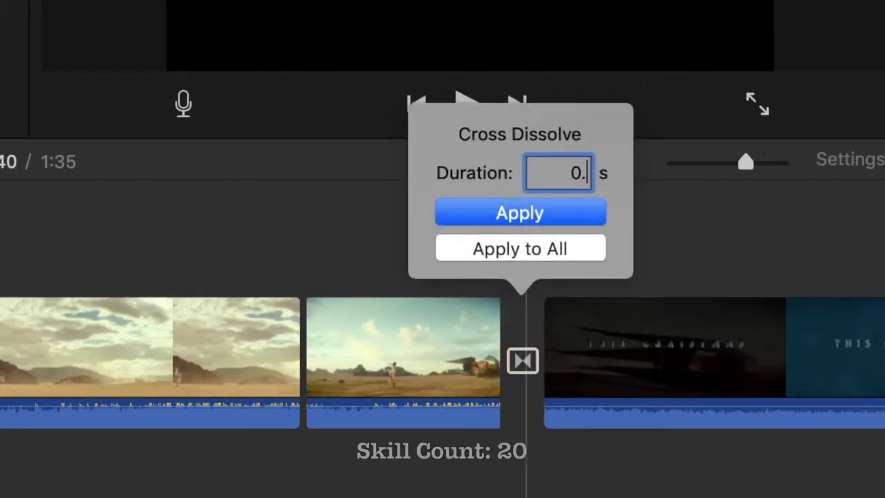
pyautogui.press('Return')
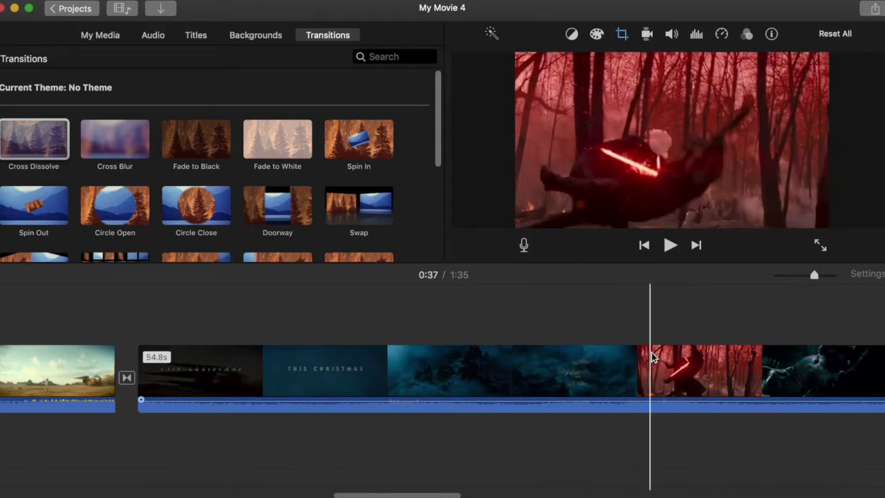
# Use the Ken Burns crop style on the red forest fight shot and enlarge its Start frame to cover the whole image
pyautogui.hscroll(5, 625, 365)
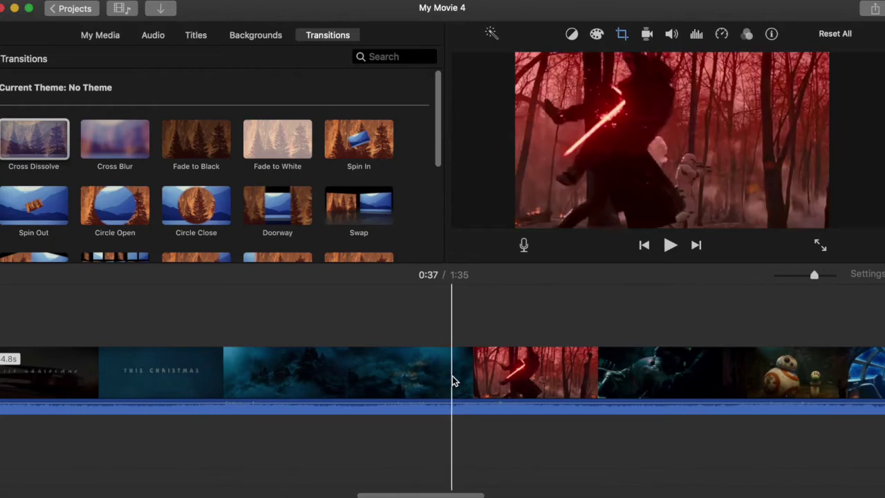
pyautogui.press('super+equal')
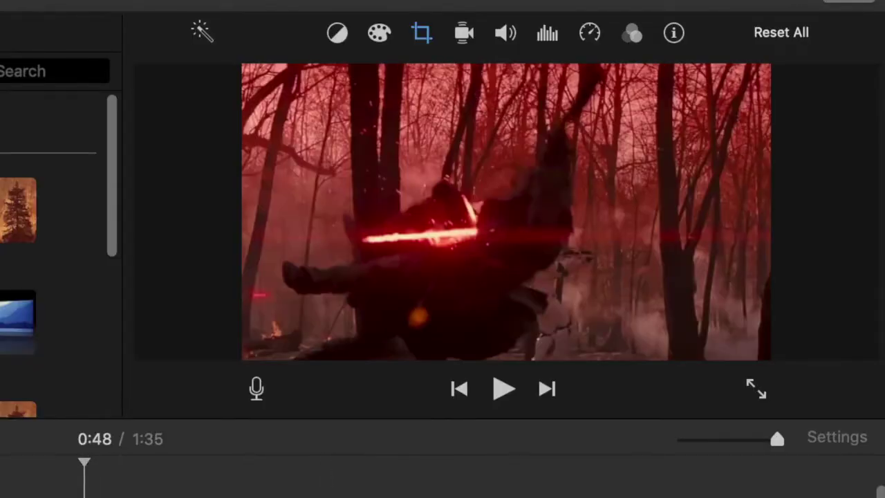
pyautogui.click(430, 38)
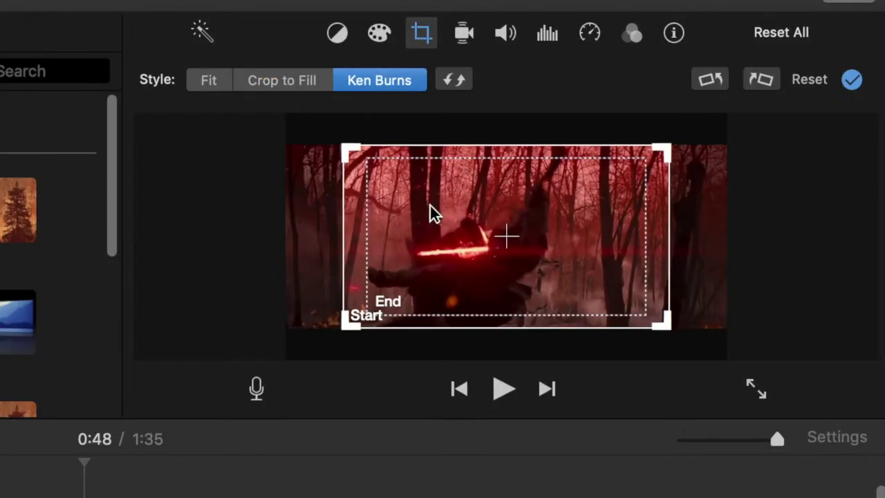
pyautogui.click(408, 234)
pyautogui.click(346, 163)
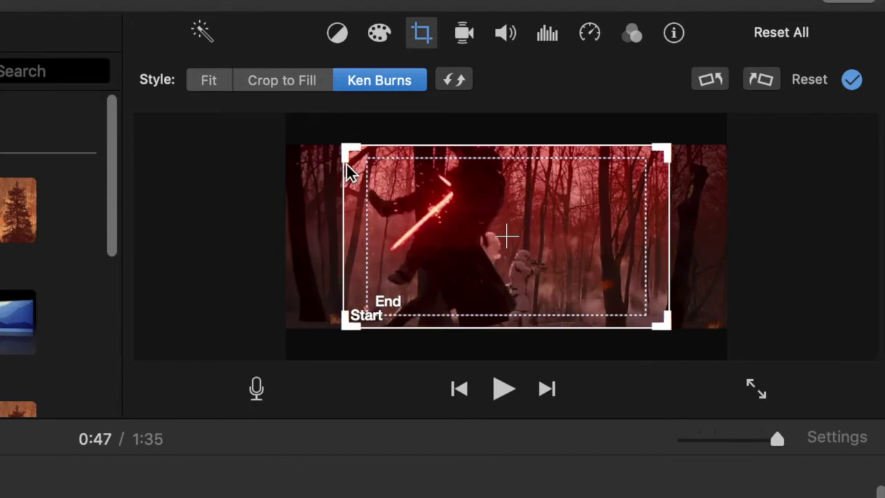
pyautogui.moveTo(346, 146); pyautogui.dragTo(183, 66)
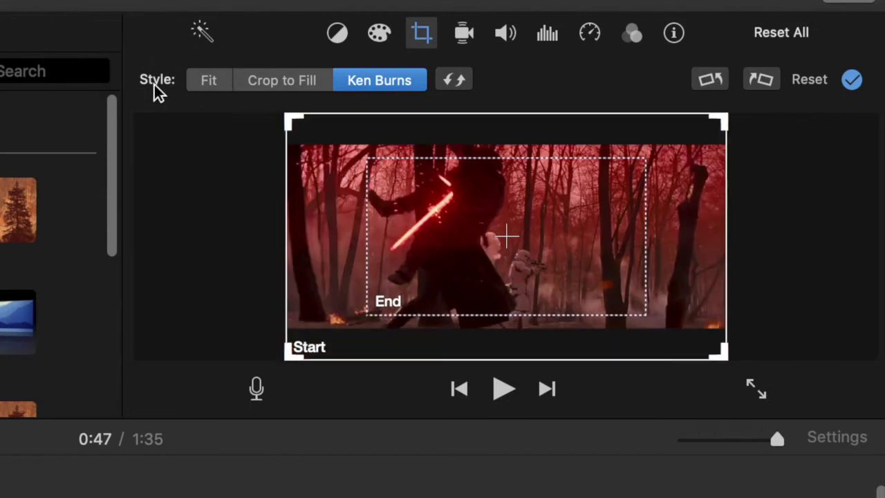
# Shrink the Ken Burns End frame around the glowing lightsaber near the shot's end, apply the effect and play it back
pyautogui.moveTo(233, 466); pyautogui.dragTo(313, 467)
pyautogui.moveTo(471, 235); pyautogui.dragTo(438, 234)
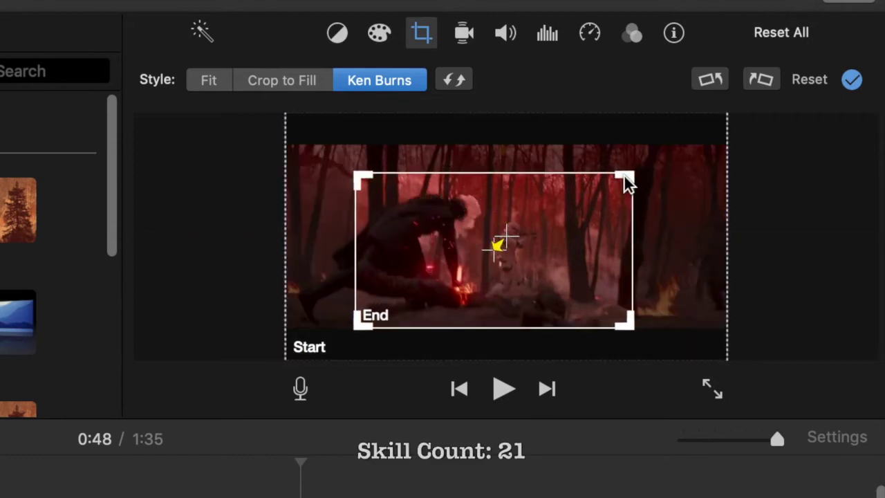
pyautogui.moveTo(624, 175); pyautogui.dragTo(518, 240)
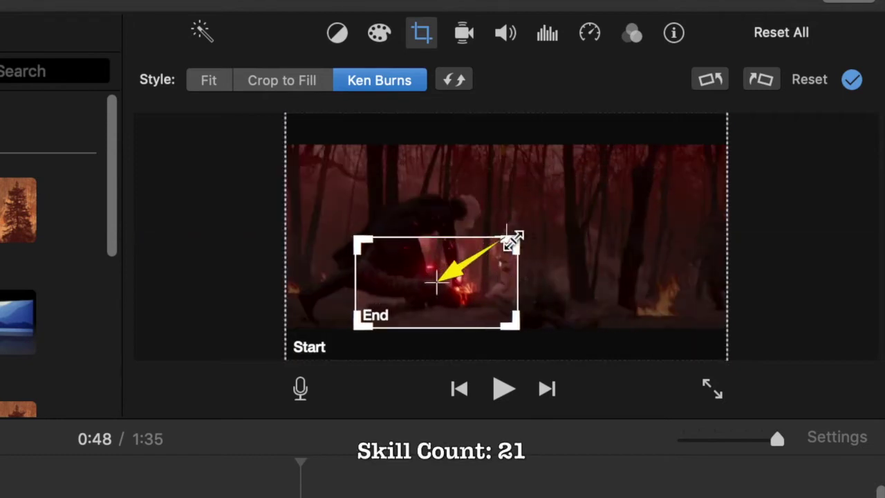
pyautogui.moveTo(413, 277); pyautogui.dragTo(451, 274)
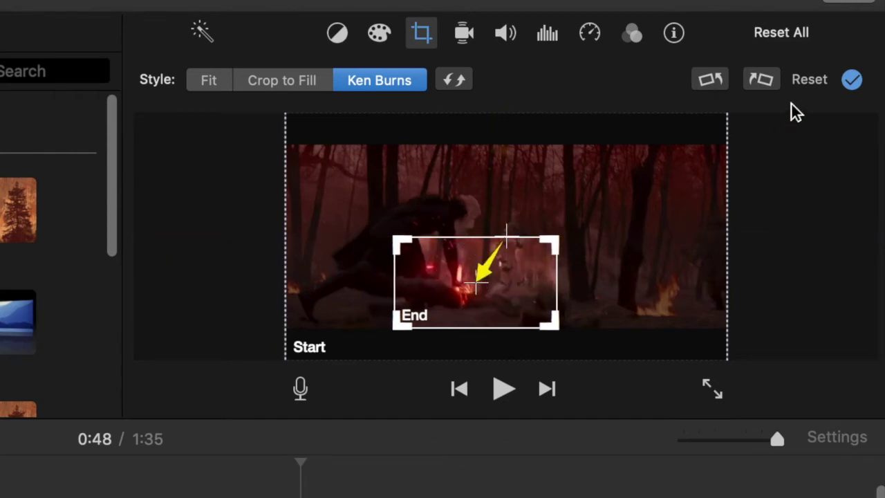
pyautogui.click(852, 80)
pyautogui.press('space')
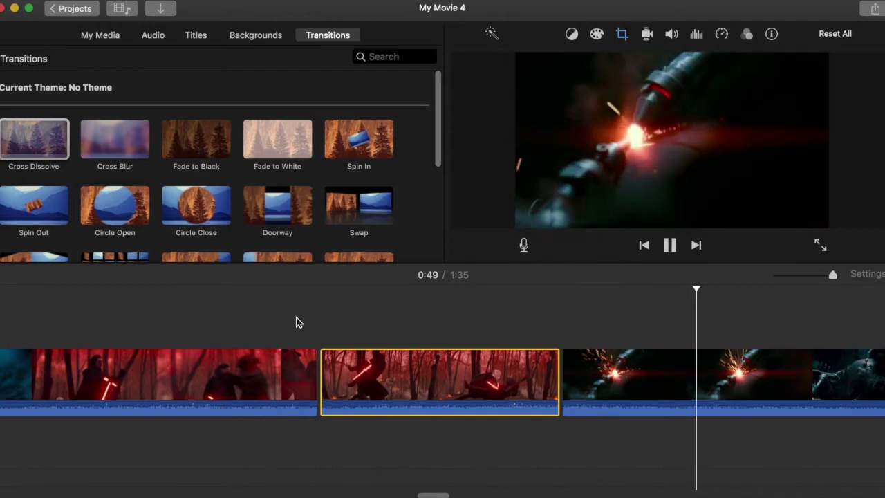
pyautogui.press('space')
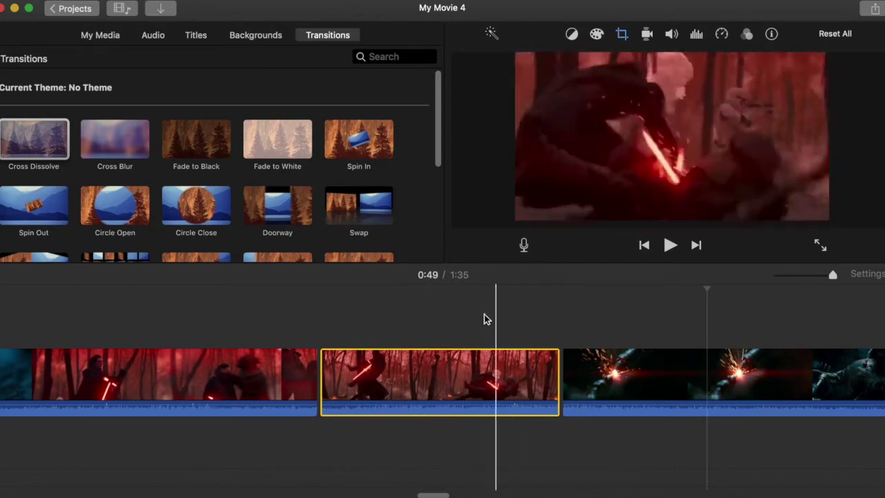
# Split the long clip where the desert rock shot dissolves into the droid shot, and select the desert rock part
pyautogui.hscroll(5, 524, 305)
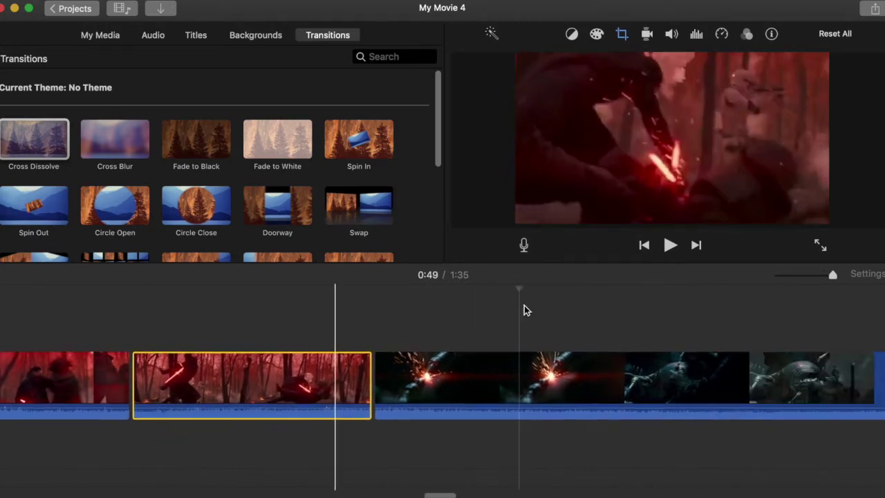
pyautogui.hscroll(10, 444, 357)
pyautogui.rightClick(454, 363)
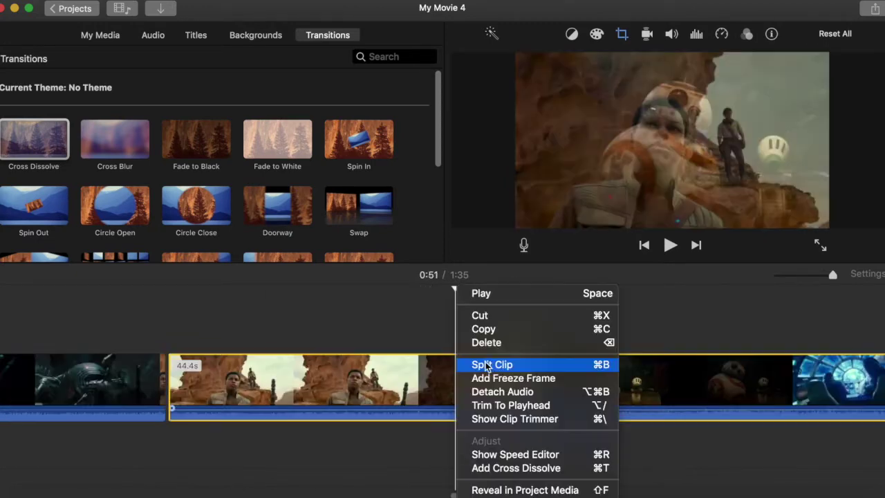
pyautogui.press('Return')
pyautogui.click(303, 384)
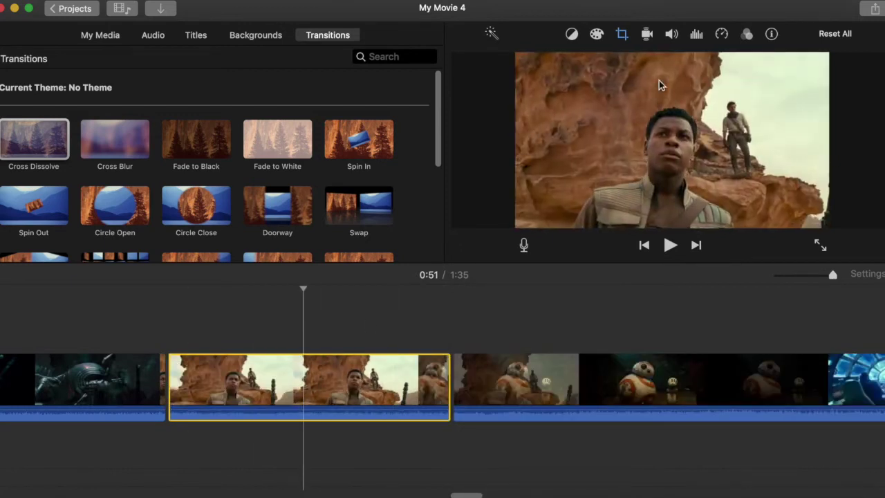
# Apply the Blast clip filter to the desert rock shot and check the audio effect choices
pyautogui.click(747, 35)
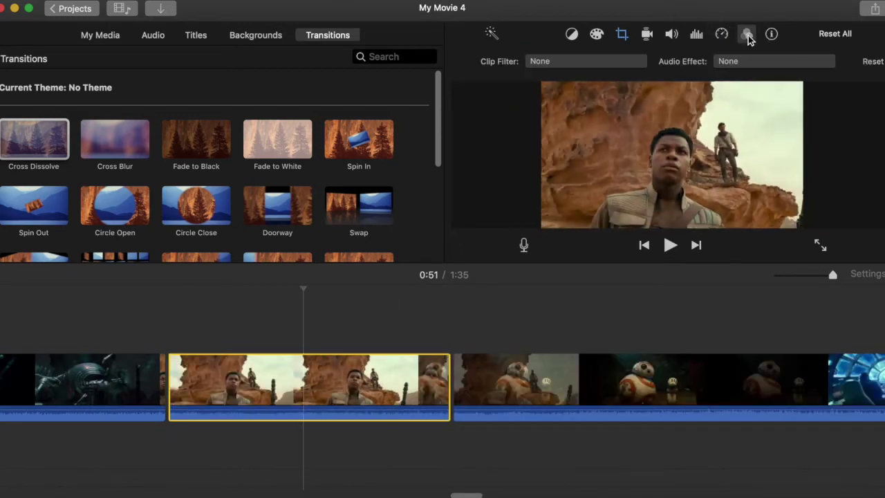
pyautogui.click(623, 62)
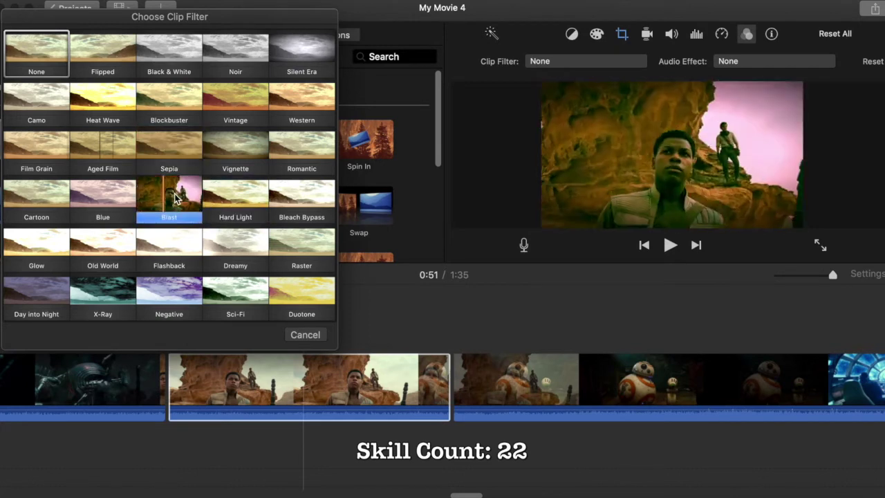
pyautogui.click(174, 199)
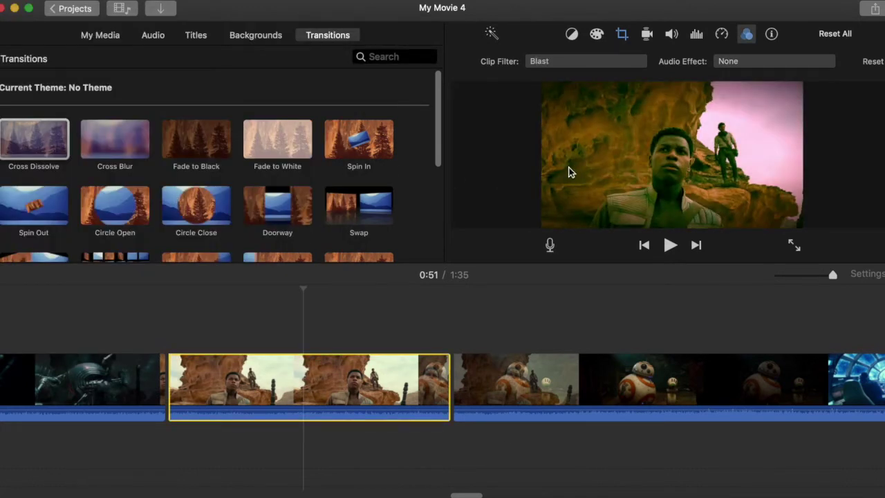
pyautogui.click(746, 64)
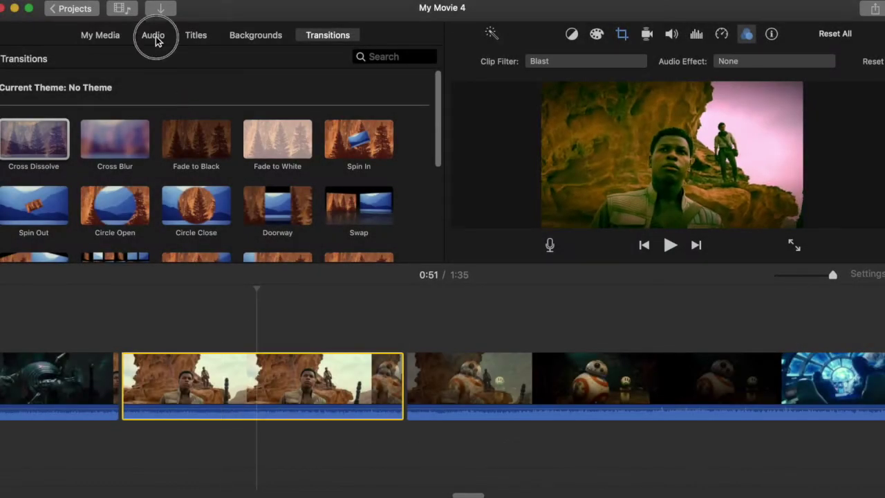
# Find the Catwalk Medium jingle in the sound effects and attach it below the desert rock shot, aligned with the shot's start
pyautogui.click(154, 36)
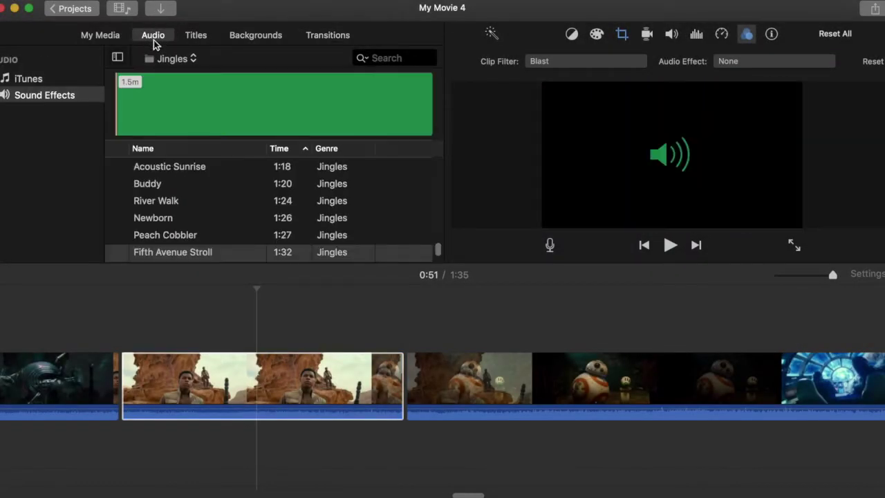
pyautogui.scroll(-5, 177, 222)
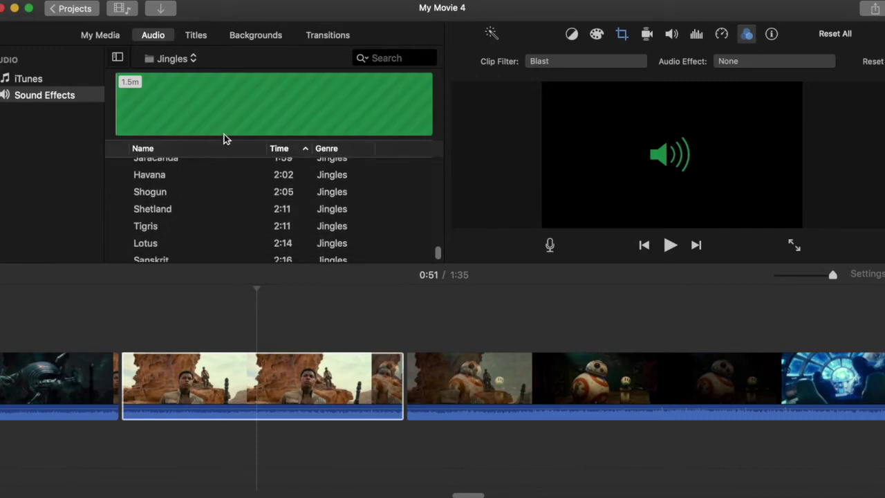
pyautogui.click(192, 57)
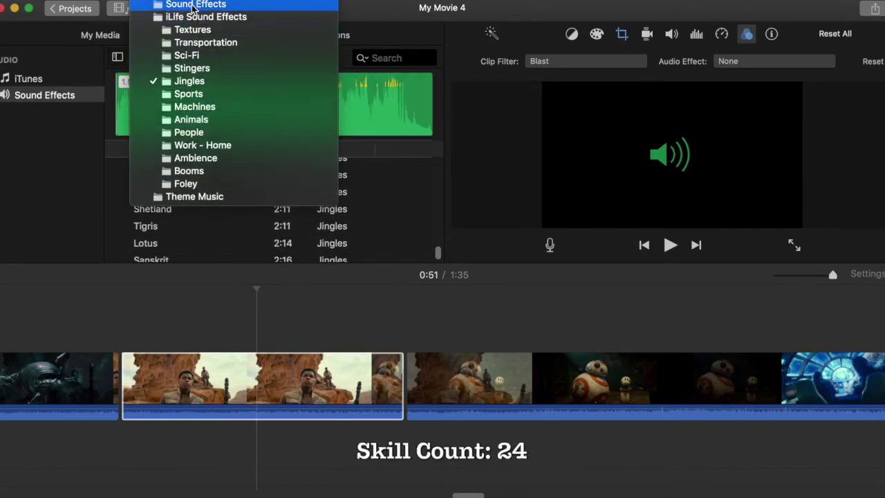
pyautogui.click(190, 81)
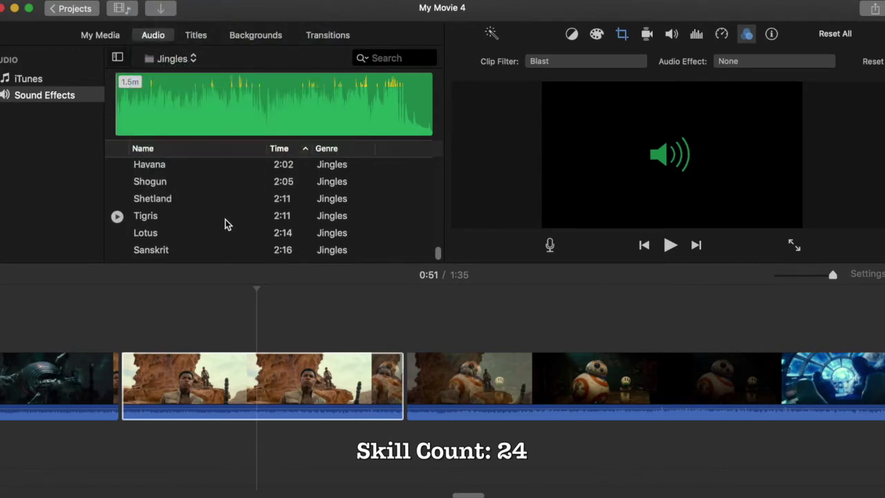
pyautogui.scroll(15, 228, 223)
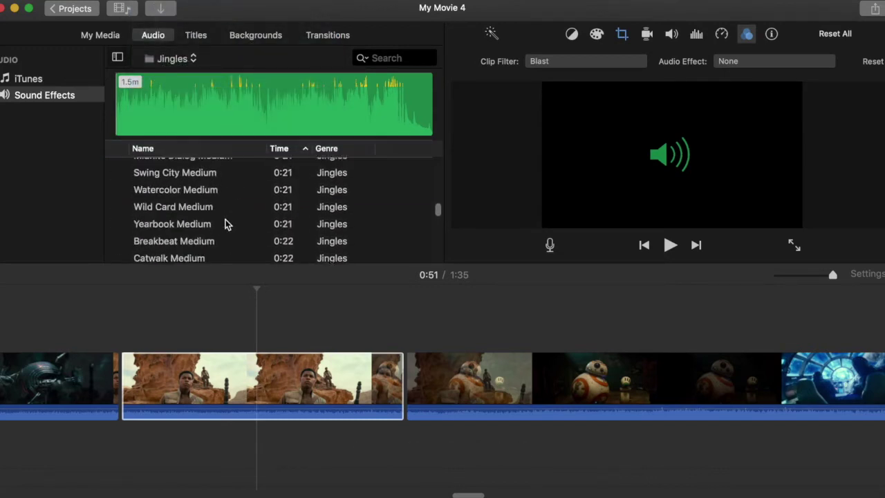
pyautogui.scroll(-5, 228, 223)
pyautogui.click(175, 204)
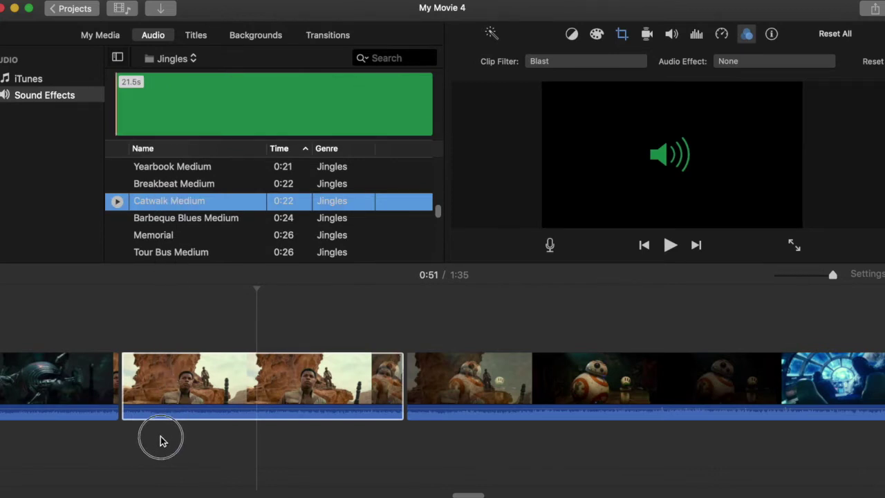
pyautogui.moveTo(161, 441); pyautogui.dragTo(122, 446)
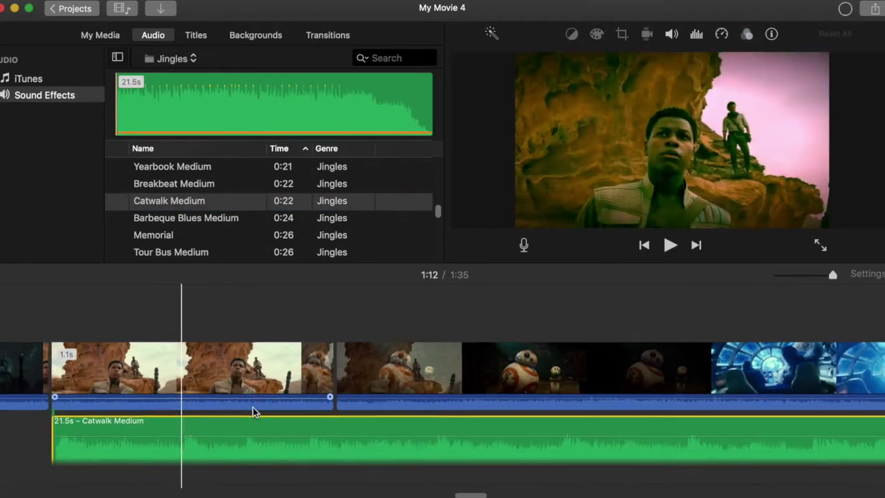
# Lower the desert rock shot's own audio to silence so only the attached Catwalk Medium music plays
pyautogui.hscroll(5, 565, 419)
pyautogui.hscroll(3, 566, 415)
pyautogui.hscroll(-10, 566, 415)
pyautogui.hscroll(2, 566, 415)
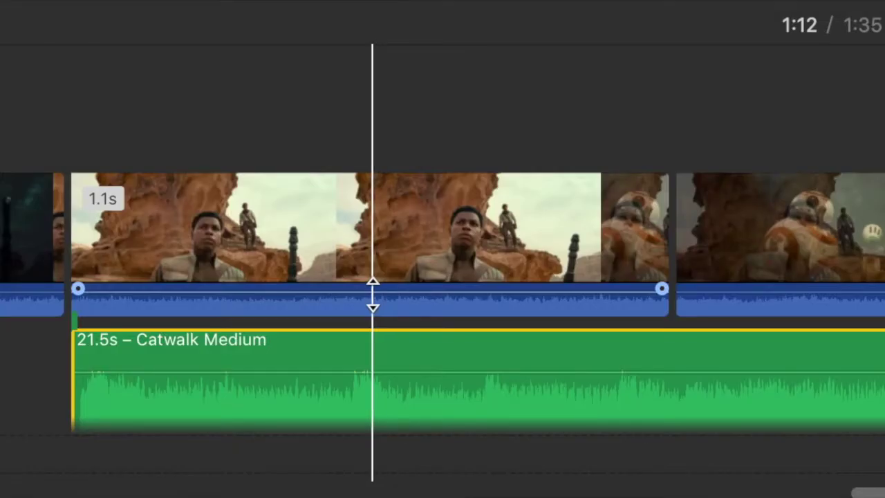
pyautogui.moveTo(274, 294); pyautogui.dragTo(274, 324)
# Split the Catwalk Medium music at the end of the desert rock shot and delete the part beyond it
pyautogui.rightClick(672, 342)
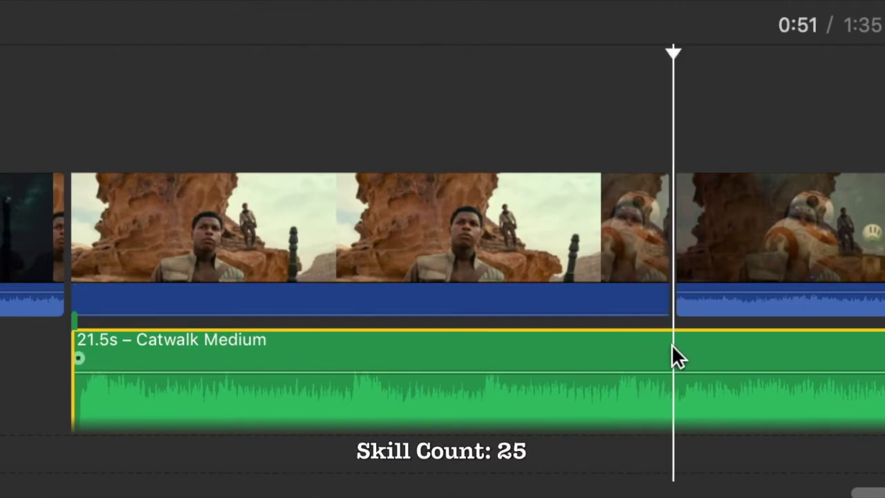
pyautogui.click(761, 216)
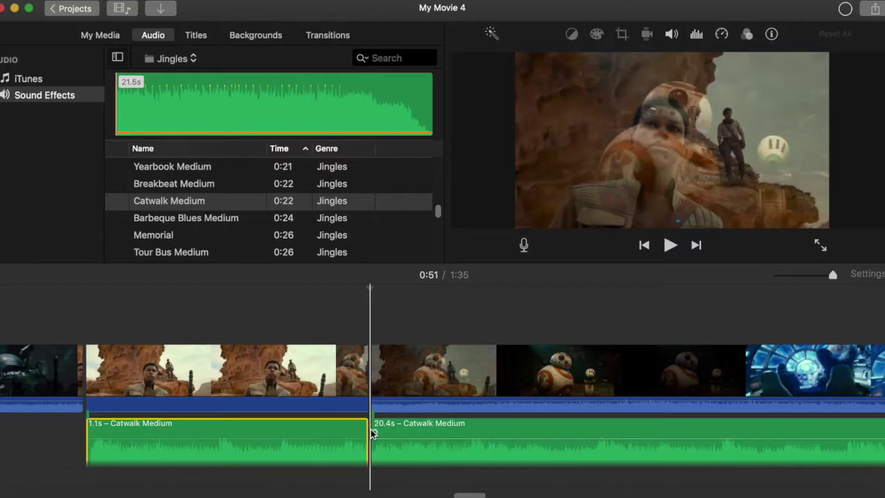
pyautogui.rightClick(676, 361)
pyautogui.click(297, 429)
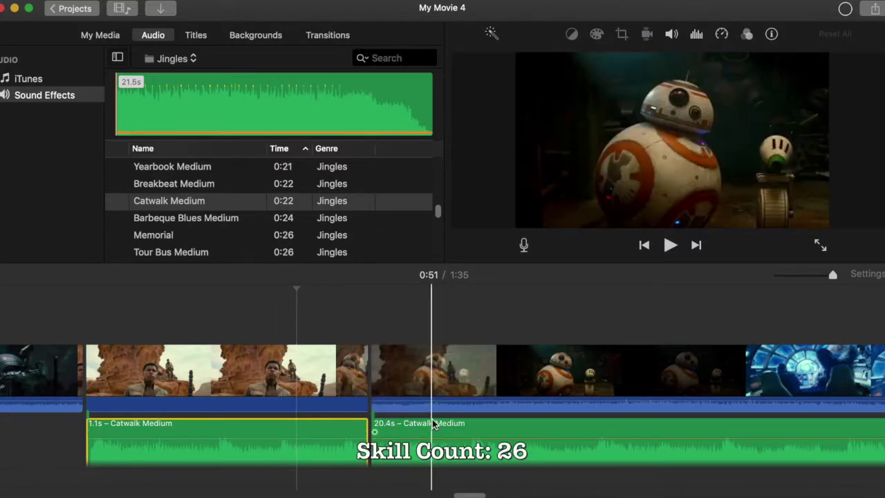
pyautogui.press('Delete')
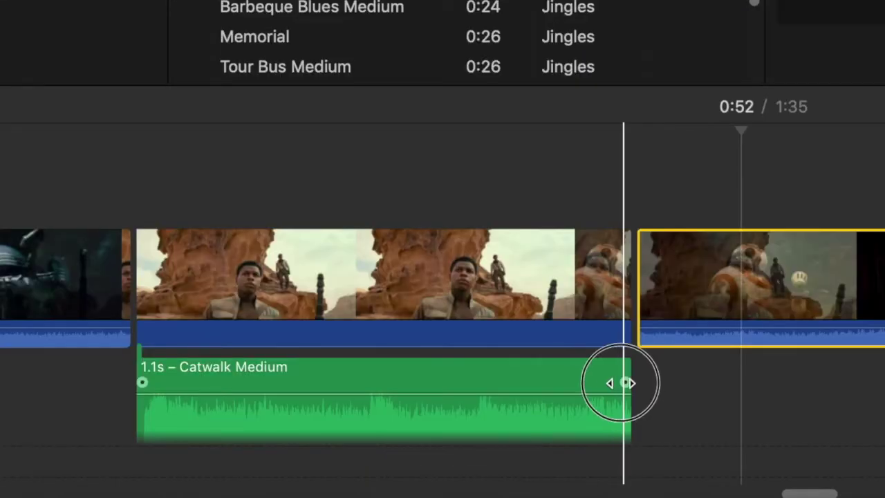
# Add a fade-out to the end of the Catwalk Medium music and extend it slightly past the desert rock shot
pyautogui.moveTo(626, 383); pyautogui.dragTo(572, 382)
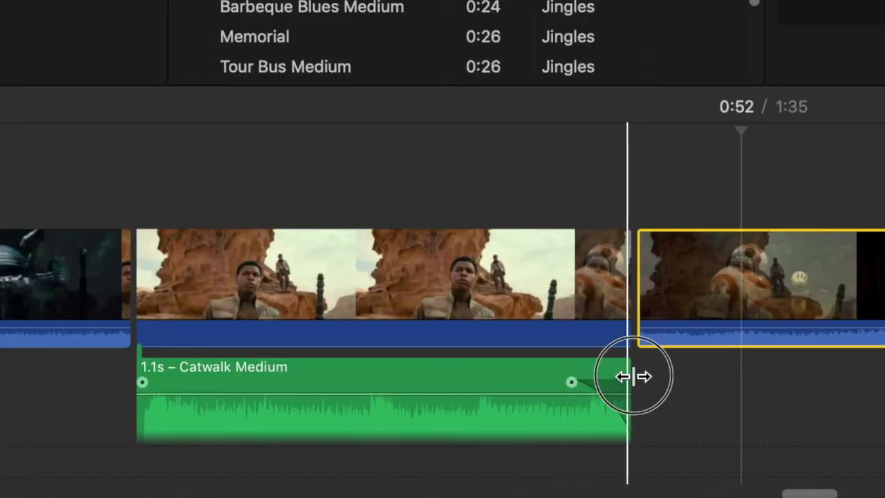
pyautogui.moveTo(633, 377); pyautogui.dragTo(652, 376)
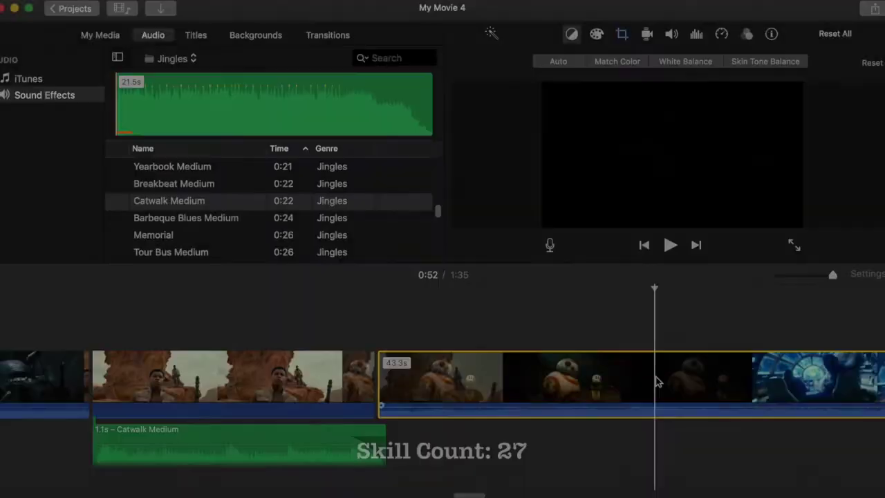
# Split the droid clip where it darkens to black and place its first part above the desert rock shot as an overlay
pyautogui.rightClick(655, 379)
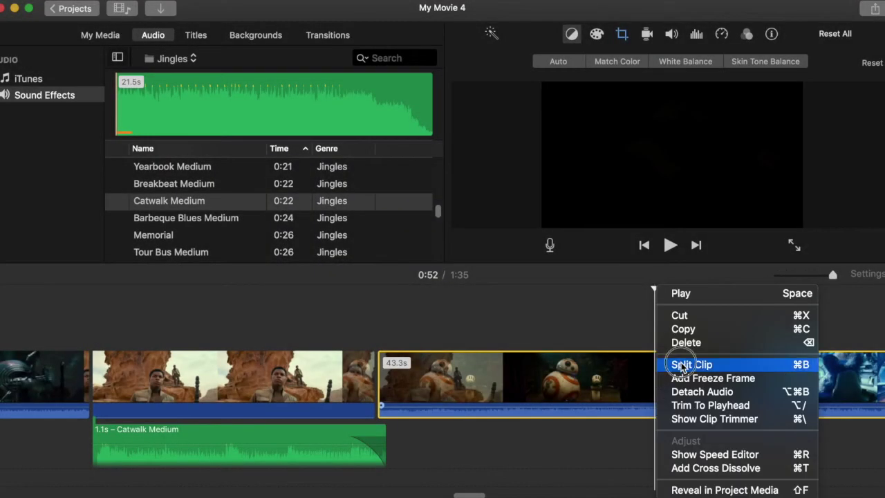
pyautogui.click(682, 365)
pyautogui.moveTo(569, 363); pyautogui.dragTo(297, 317)
# Set the droid overlay to Split Screen, preview it beside the desert rock shot, and check the other overlay styles
pyautogui.click(560, 36)
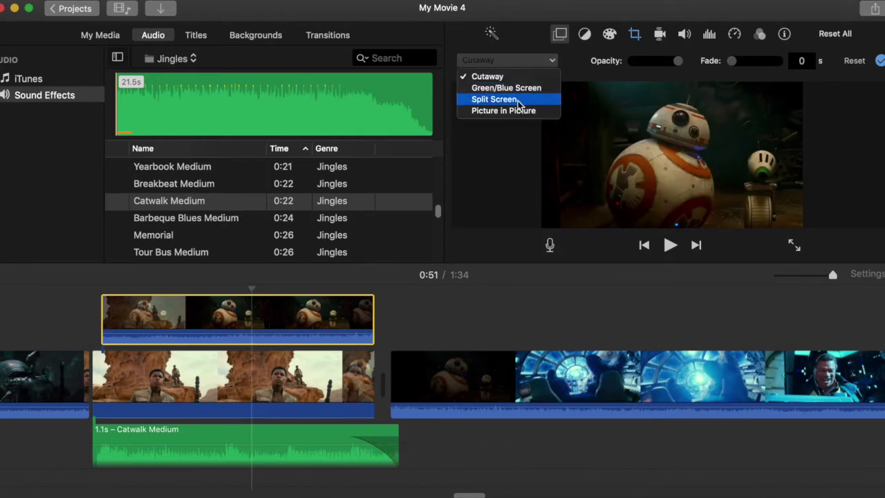
pyautogui.click(502, 104)
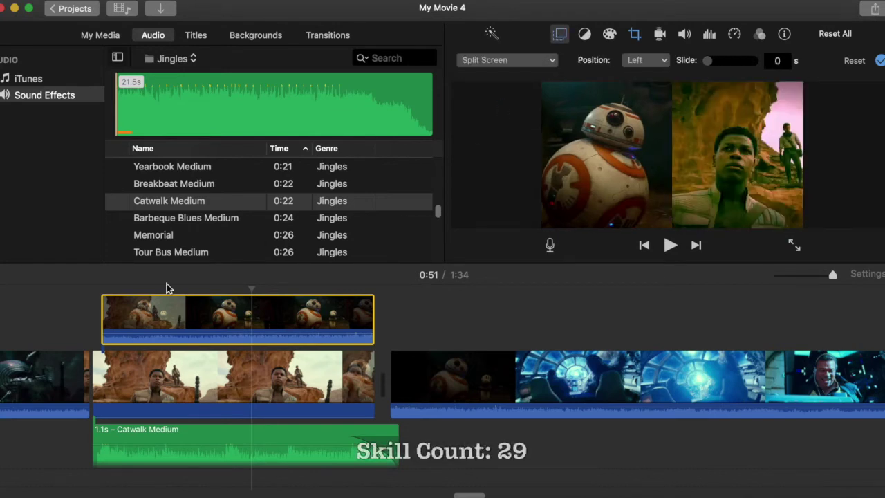
pyautogui.click(137, 315)
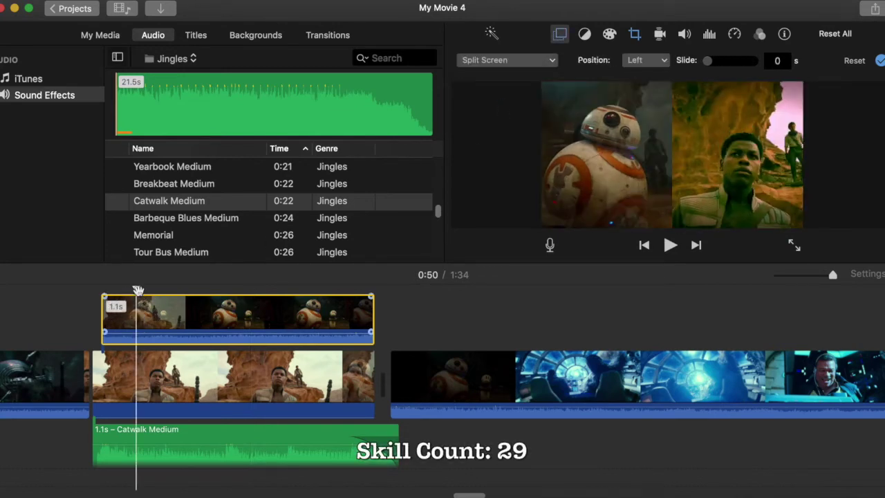
pyautogui.click(277, 288)
pyautogui.click(504, 61)
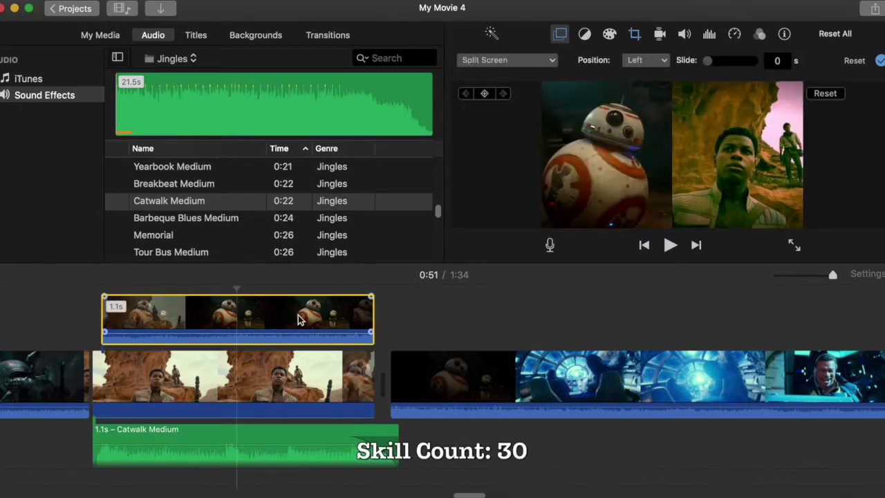
# Add a Standard title near the start of the movie and position it above the sped-up shot of the woman
pyautogui.hscroll(3, 599, 333)
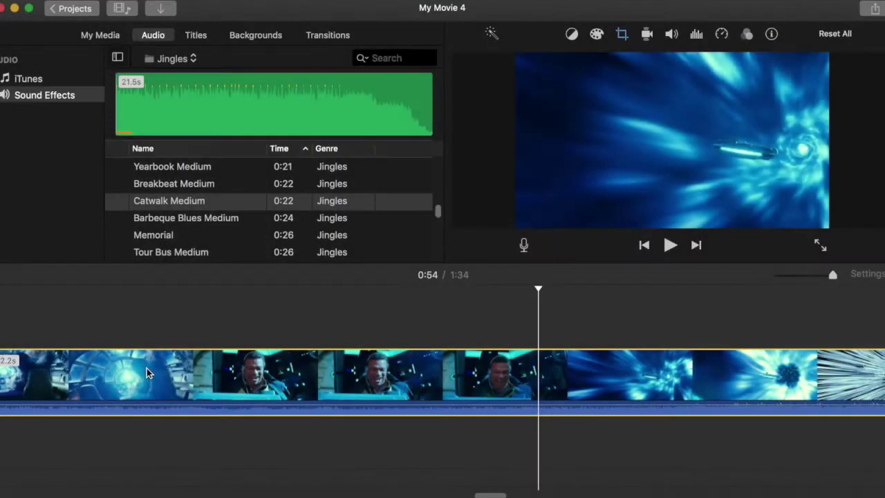
pyautogui.hscroll(-10, 147, 373)
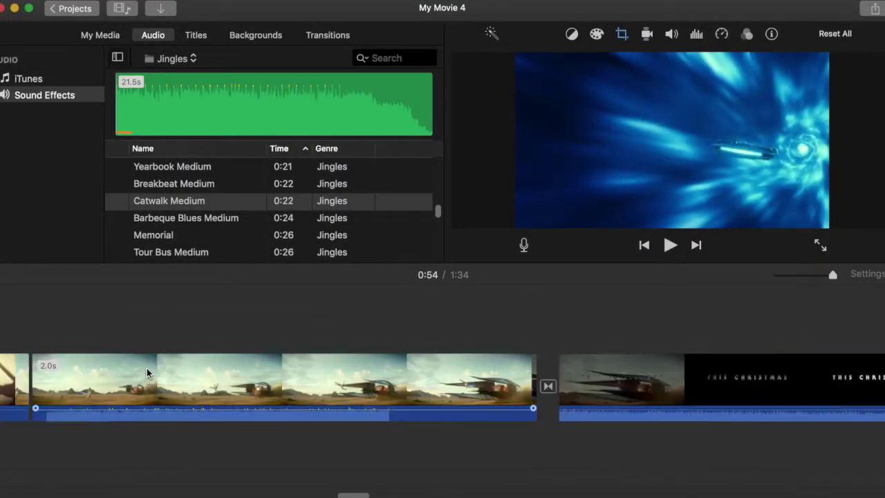
pyautogui.hscroll(-5, 147, 373)
pyautogui.moveTo(832, 275); pyautogui.dragTo(795, 274)
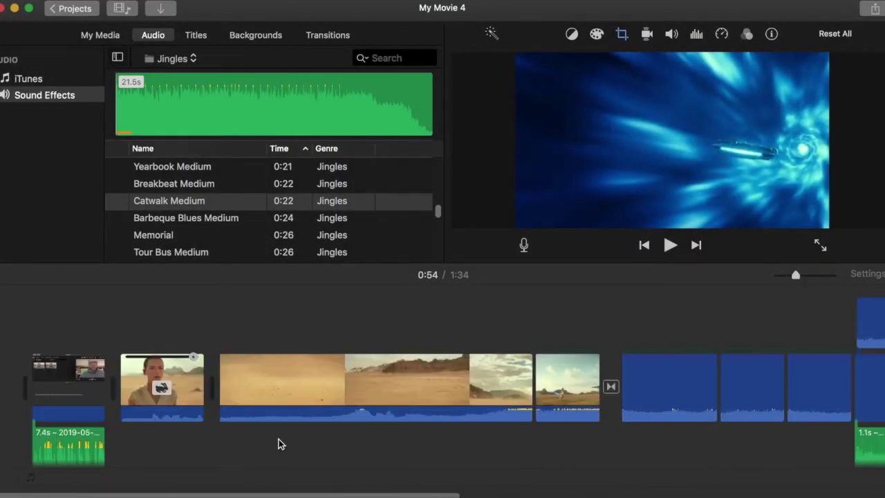
pyautogui.click(196, 38)
pyautogui.scroll(-10, 163, 193)
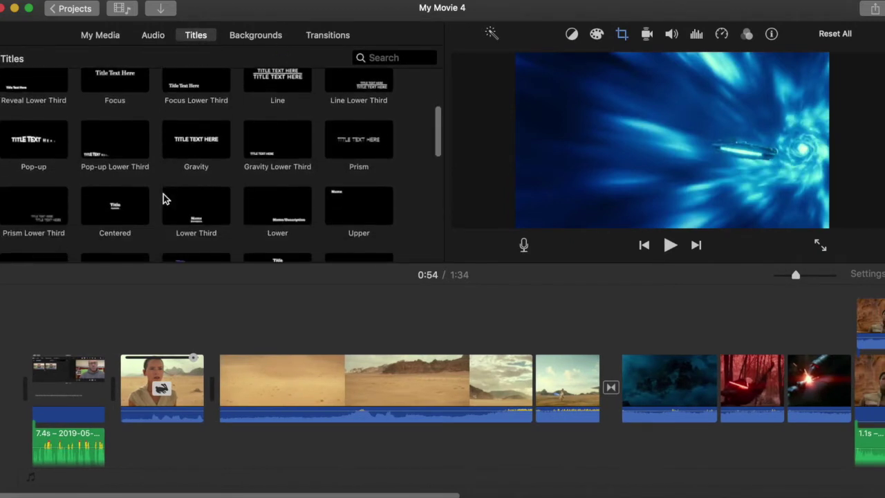
pyautogui.scroll(10, 36, 141)
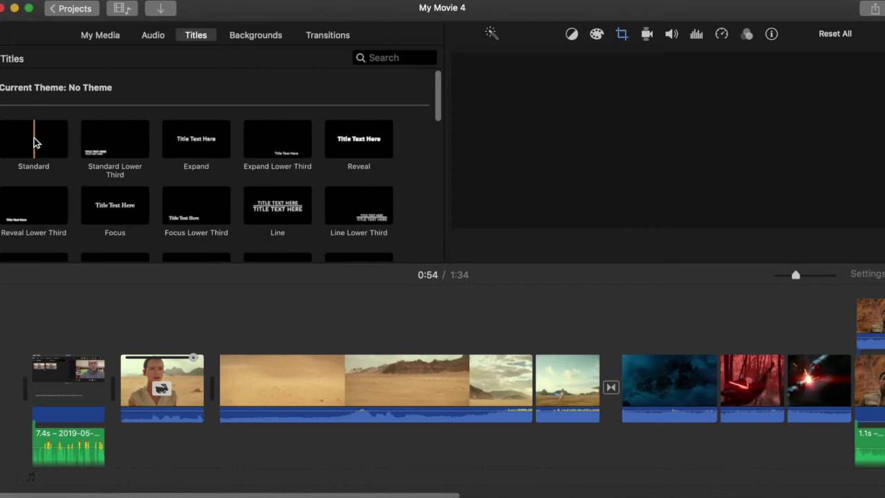
pyautogui.moveTo(34, 161); pyautogui.dragTo(123, 321)
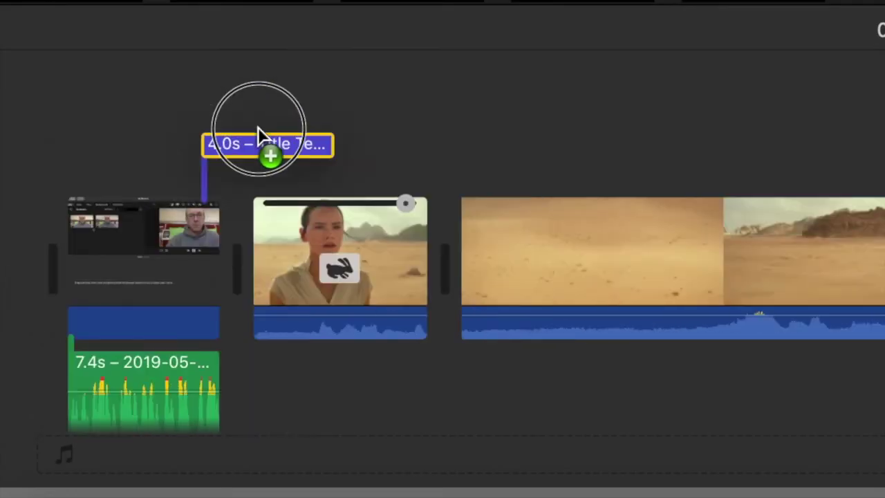
pyautogui.moveTo(257, 128); pyautogui.dragTo(294, 152)
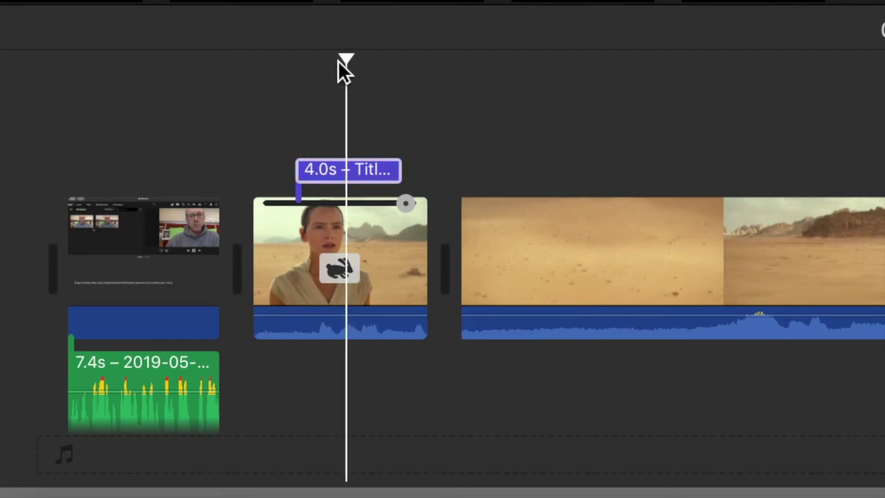
# Move the title to the very start as its own clip and enter "iMovie Basics" with a presenter credit line below
pyautogui.moveTo(348, 170); pyautogui.dragTo(49, 262)
pyautogui.click(125, 302)
pyautogui.doubleClick(672, 210)
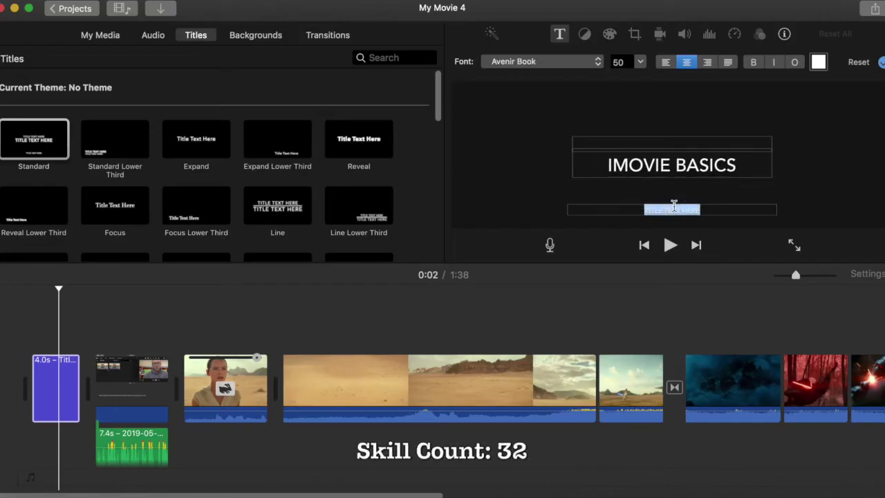
# Browse the maps and backgrounds and place the Underwater background beneath the "iMovie Basics" title at the start of the movie
pyautogui.click(256, 35)
pyautogui.scroll(-10, 209, 206)
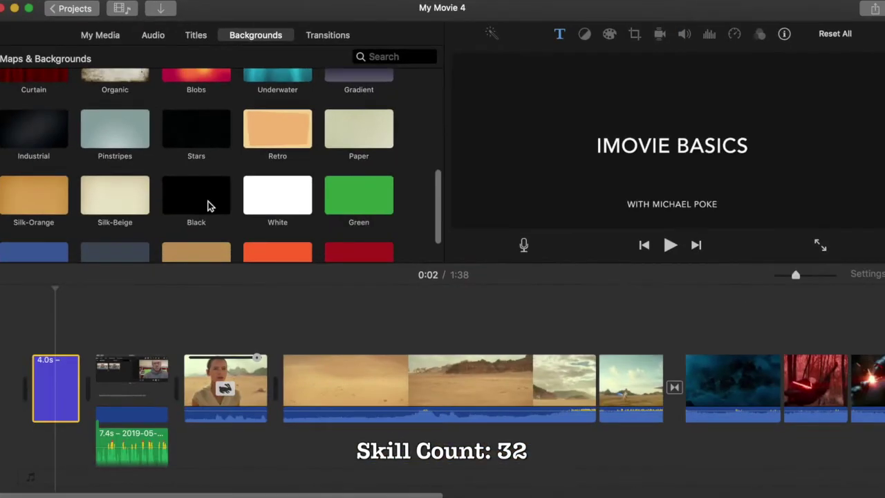
pyautogui.scroll(-2, 209, 206)
pyautogui.scroll(8, 208, 206)
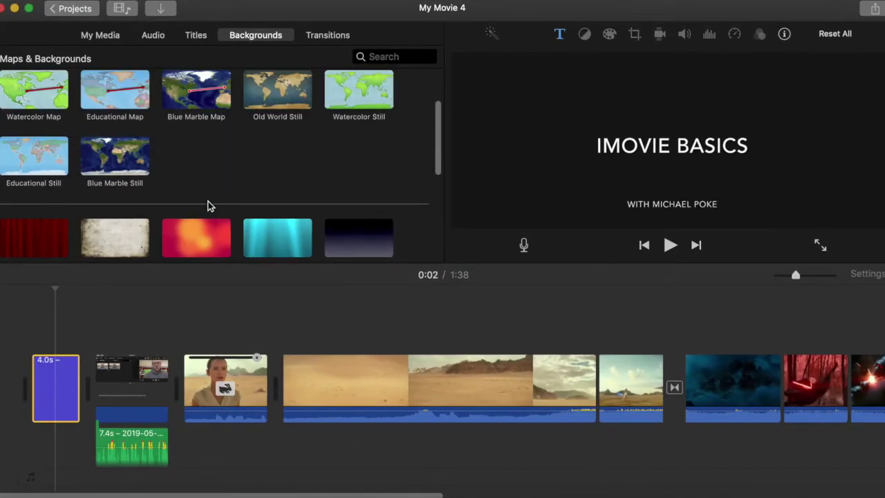
pyautogui.scroll(-3, 209, 206)
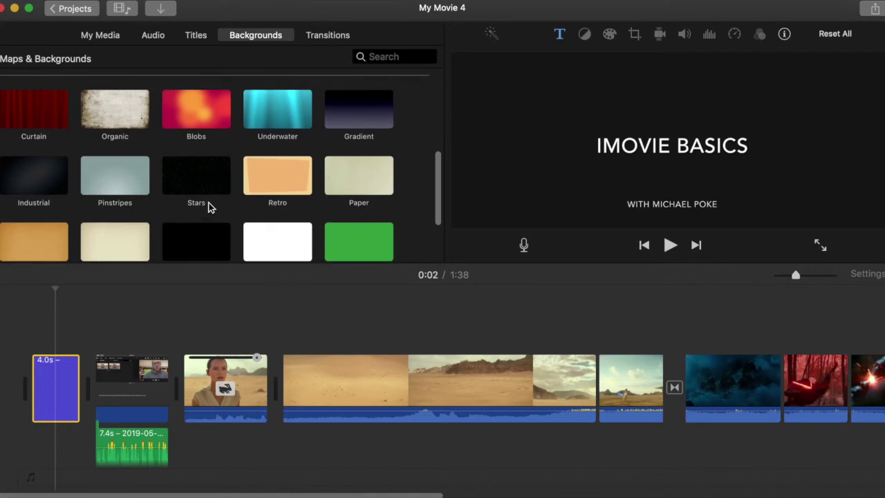
pyautogui.scroll(4, 211, 208)
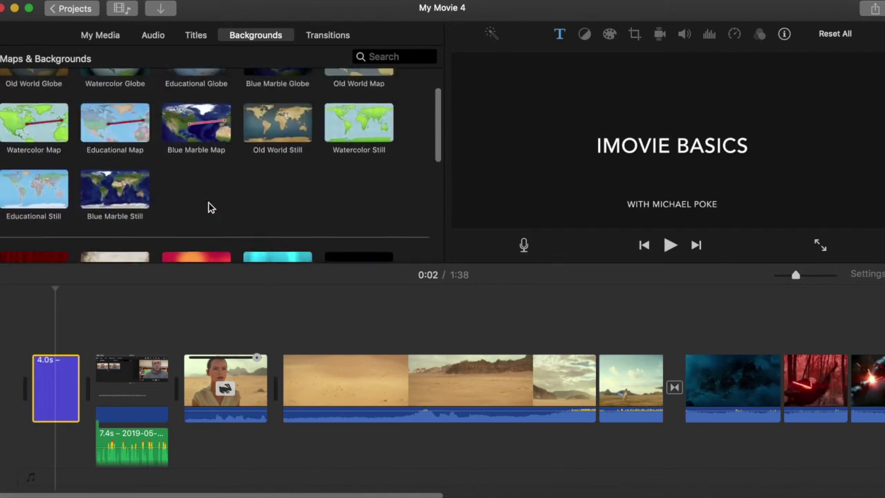
pyautogui.scroll(-3, 211, 207)
pyautogui.moveTo(278, 142); pyautogui.dragTo(31, 339)
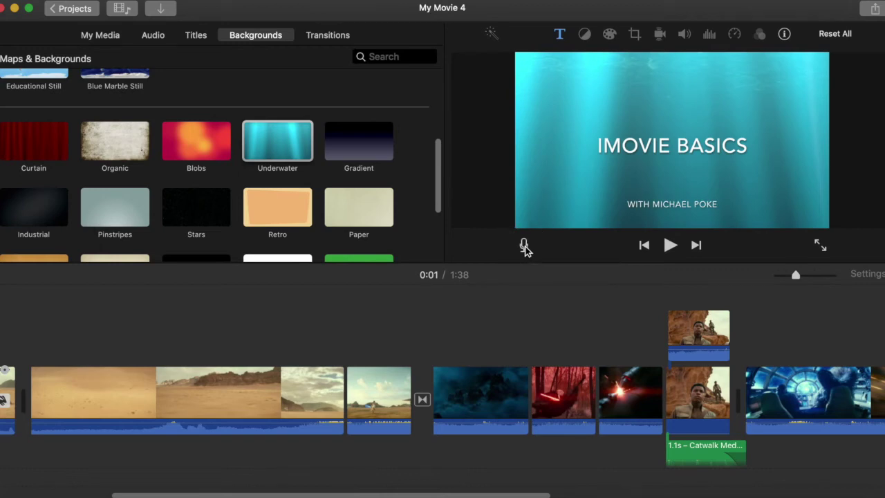
# Record a voiceover about 2.6 s long beneath the blue cockpit shot, starting shortly after the shot begins
pyautogui.click(541, 300)
pyautogui.hscroll(10, 541, 299)
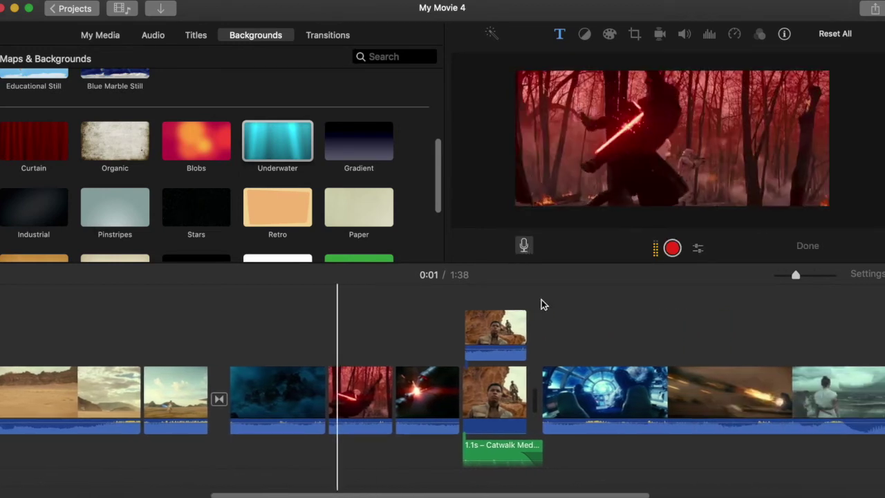
pyautogui.click(365, 348)
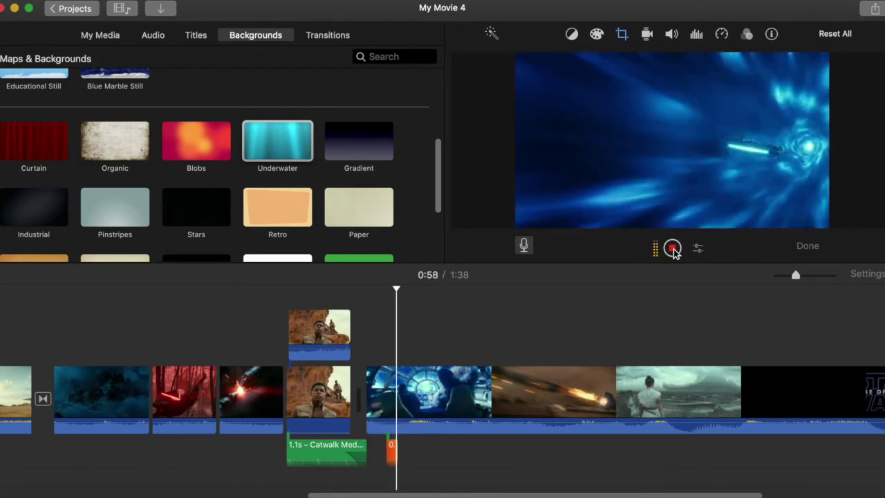
pyautogui.click(673, 249)
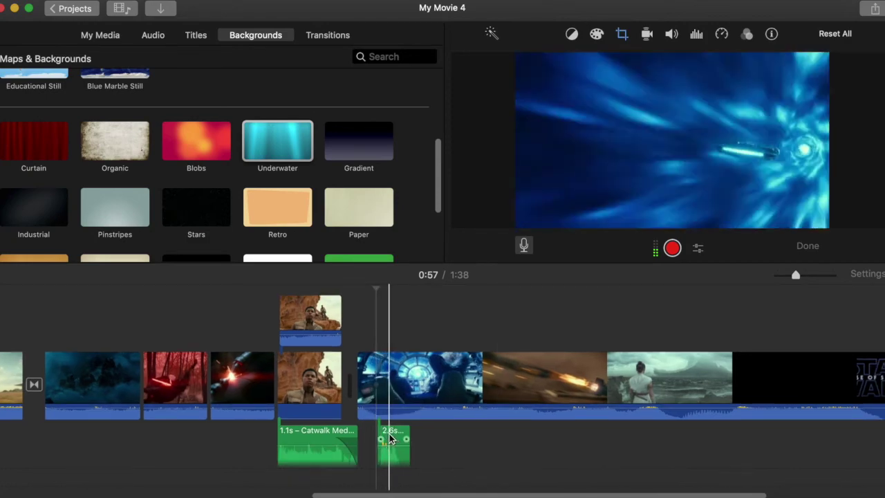
pyautogui.moveTo(392, 442); pyautogui.dragTo(393, 445)
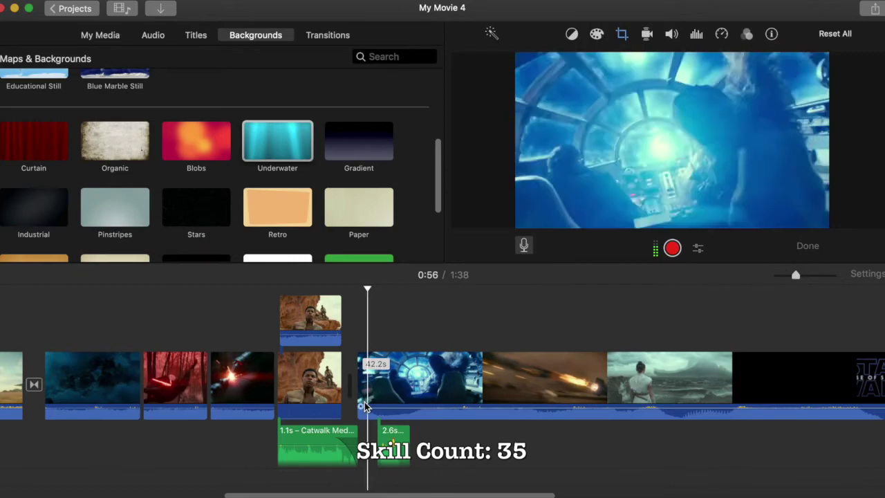
pyautogui.press('XF86AudioRaiseVolume')
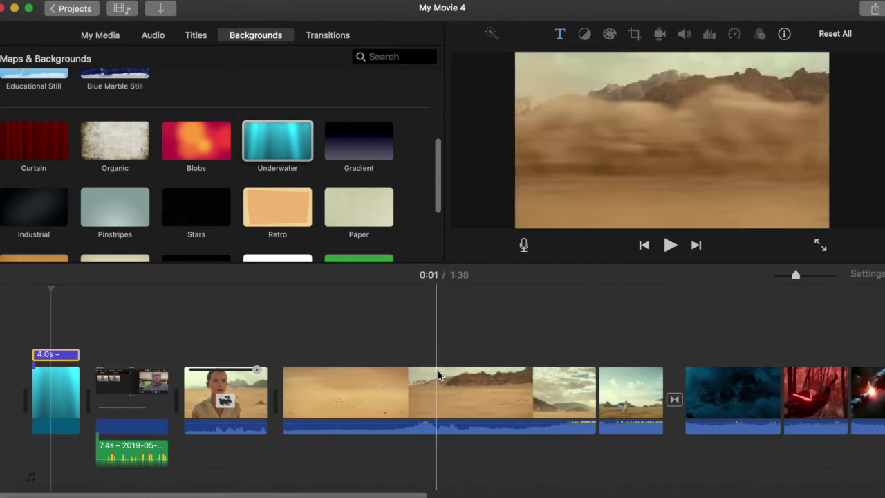
# Look over the edited timeline from the opening clips to the closing Star Wars logo shot
pyautogui.hscroll(5, 438, 373)
pyautogui.hscroll(1, 437, 376)
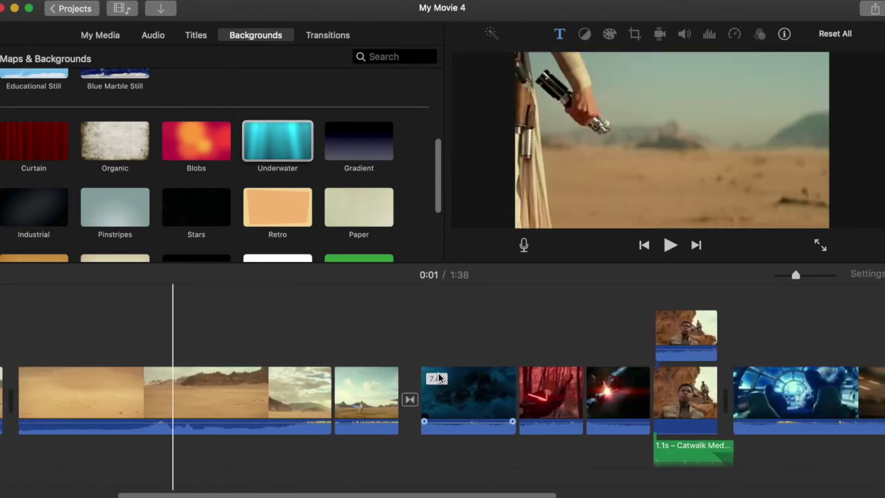
pyautogui.hscroll(6, 439, 377)
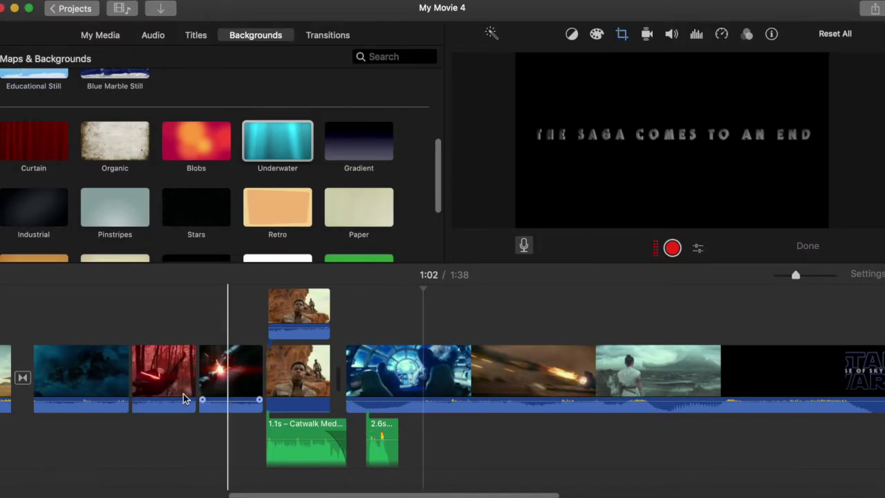
pyautogui.hscroll(-10, 138, 377)
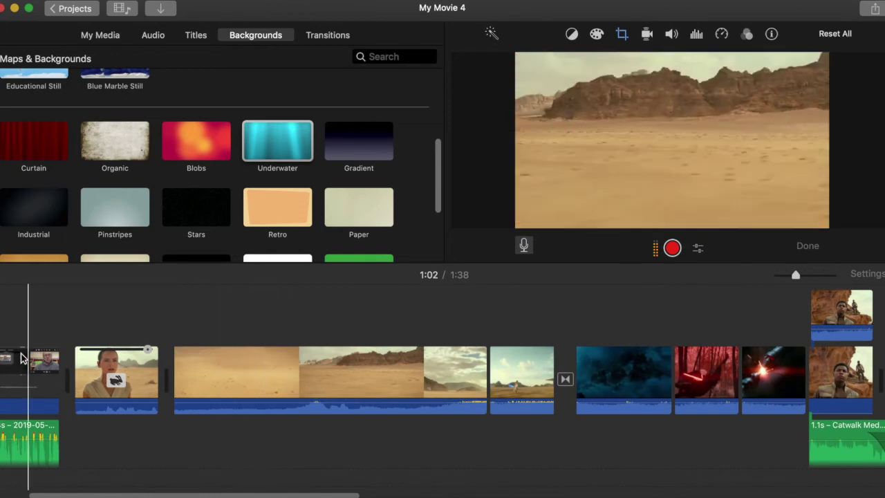
pyautogui.hscroll(-2, 20, 373)
pyautogui.hscroll(4, 553, 374)
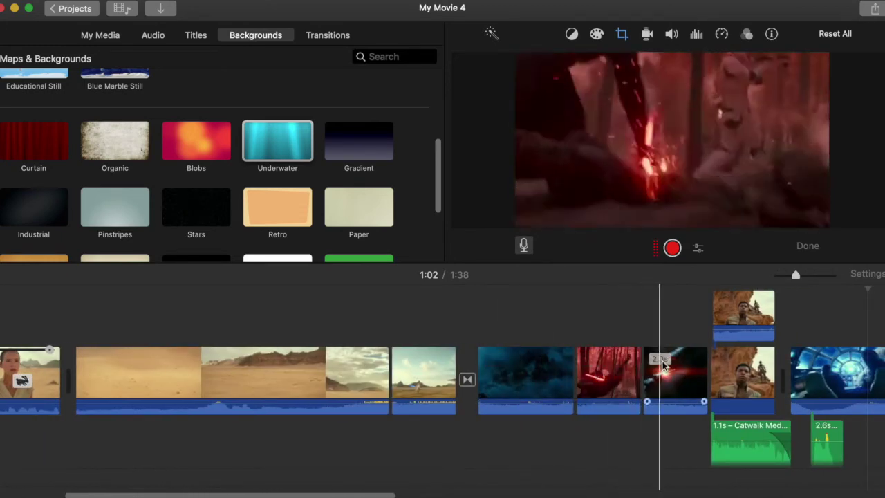
pyautogui.hscroll(6, 686, 360)
pyautogui.hscroll(10, 686, 360)
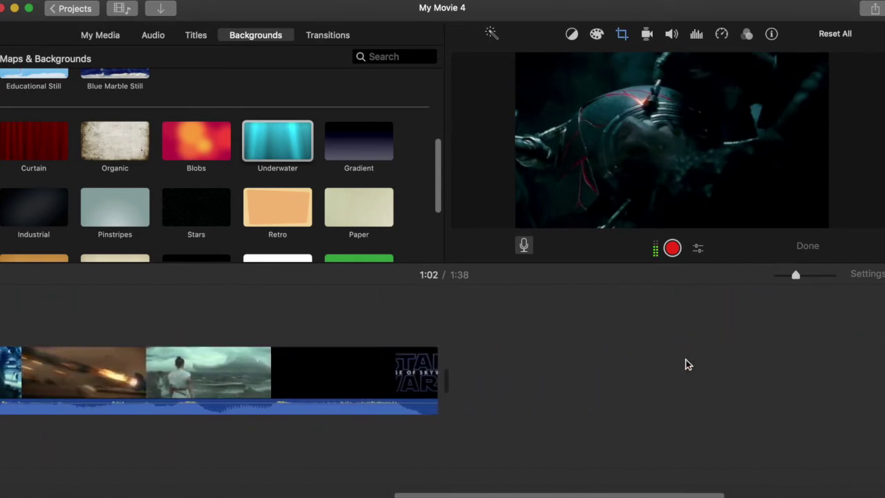